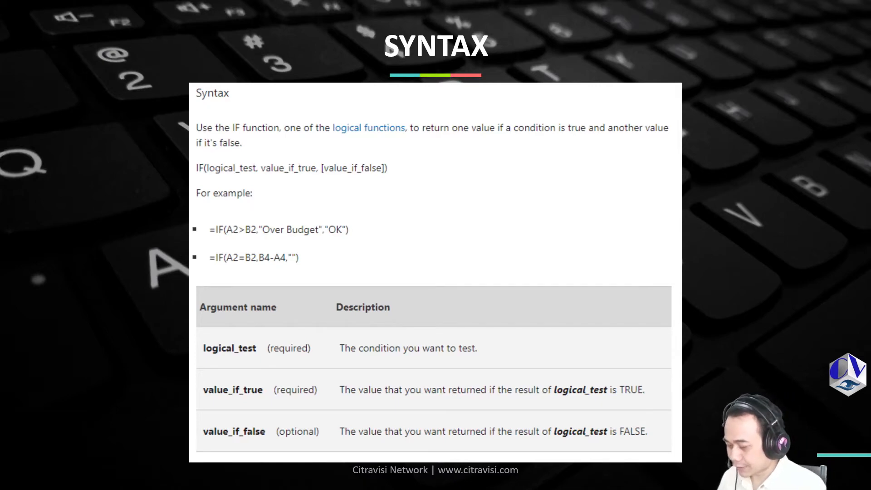
Switch to the Excel Functions2.xlsx workbook and open the IF sheet to read the function syntax in row 2.
key("alt+Tab")
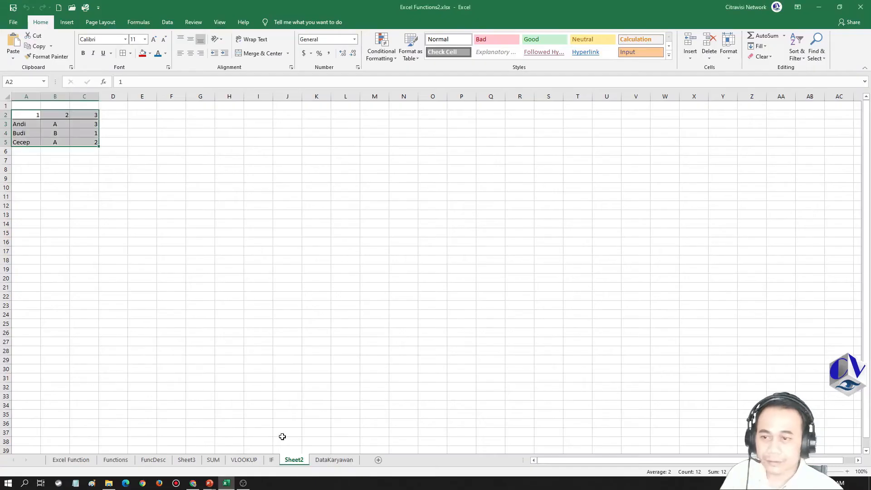
left_click(272, 460)
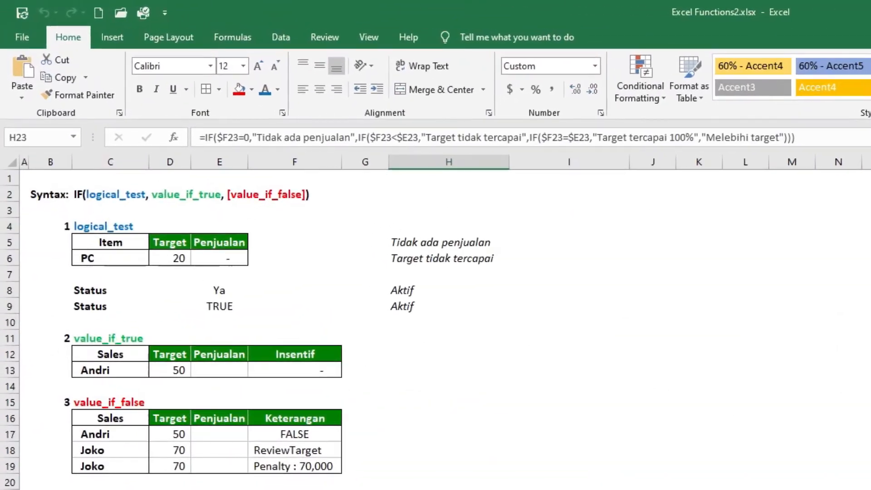
left_click(60, 196)
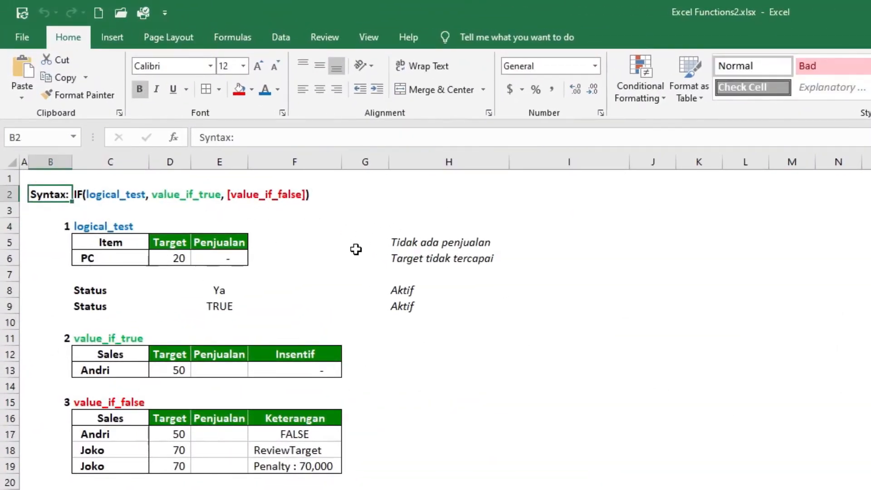
key("Right")
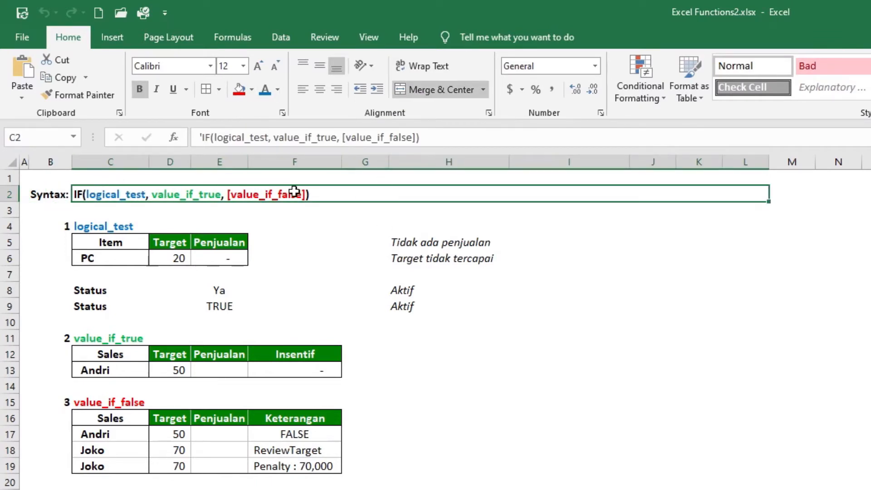
Examine the logical_test example for the PC item, including its Target and Penjualan cells.
left_click(89, 226)
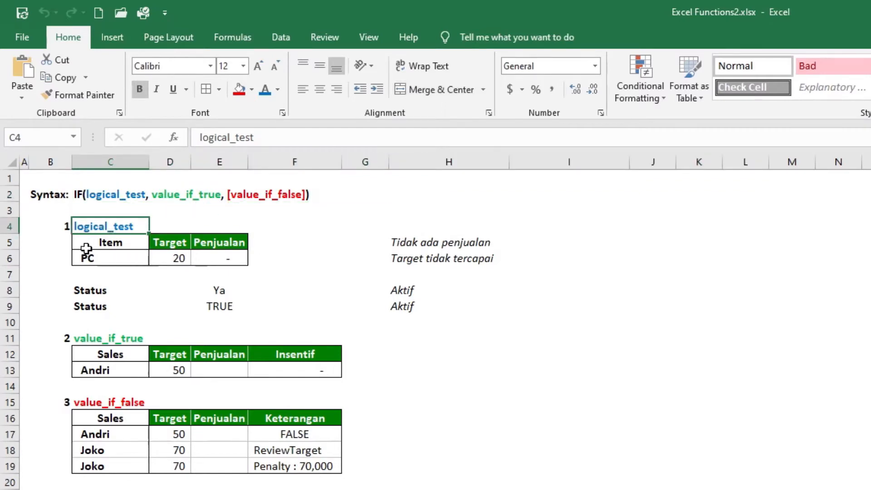
left_click(202, 255)
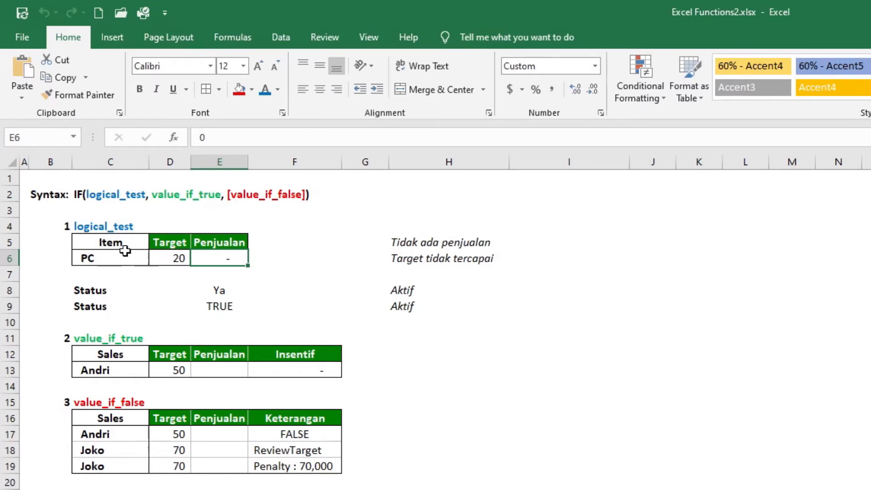
left_click(100, 242)
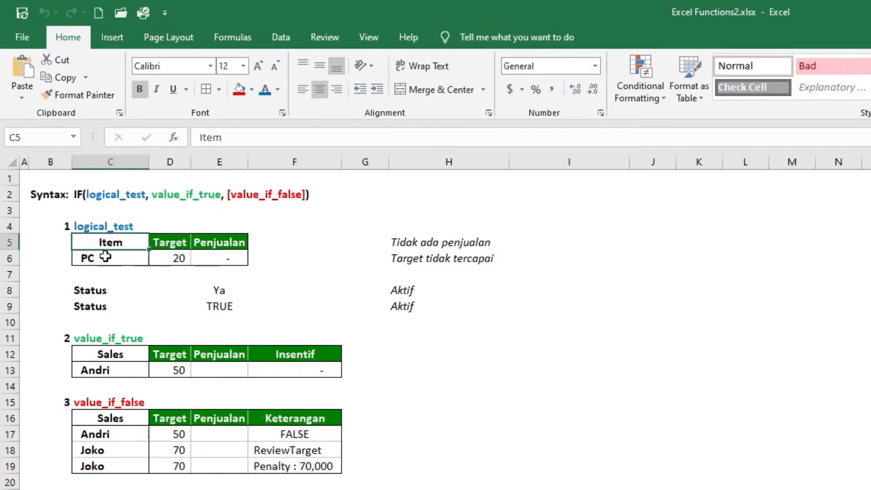
left_click(88, 256)
left_click(176, 257)
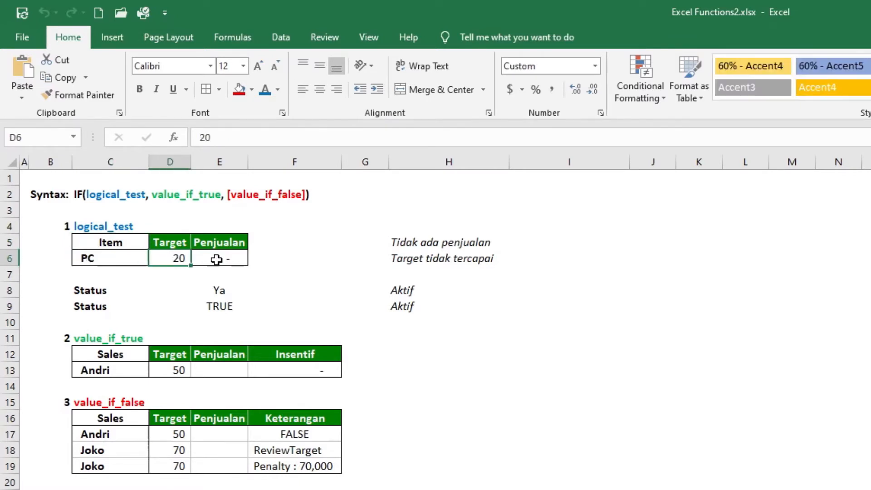
left_click(216, 259)
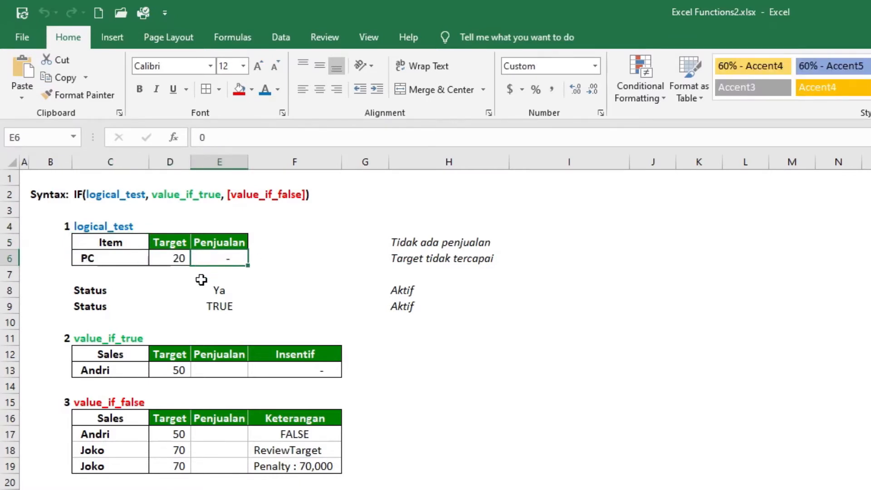
Inspect the IF formula in H5 and the Penjualan cell it refers to, keeping the formula as is.
left_click(414, 241)
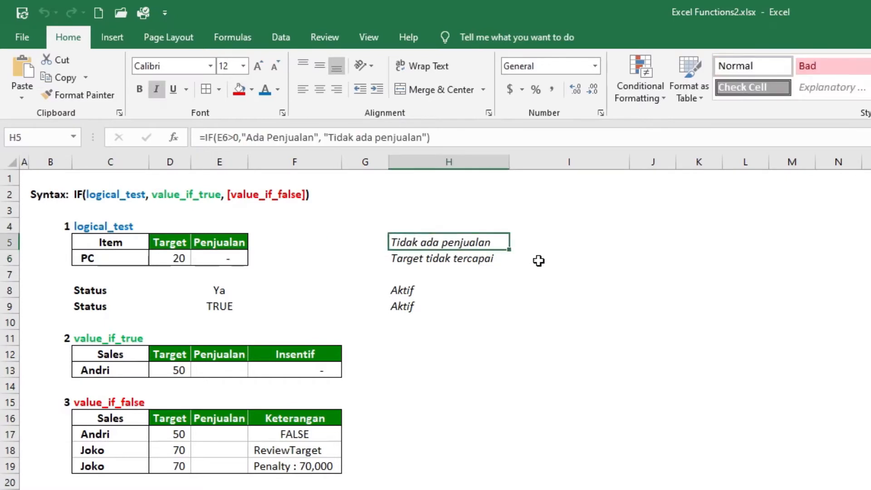
key("F2")
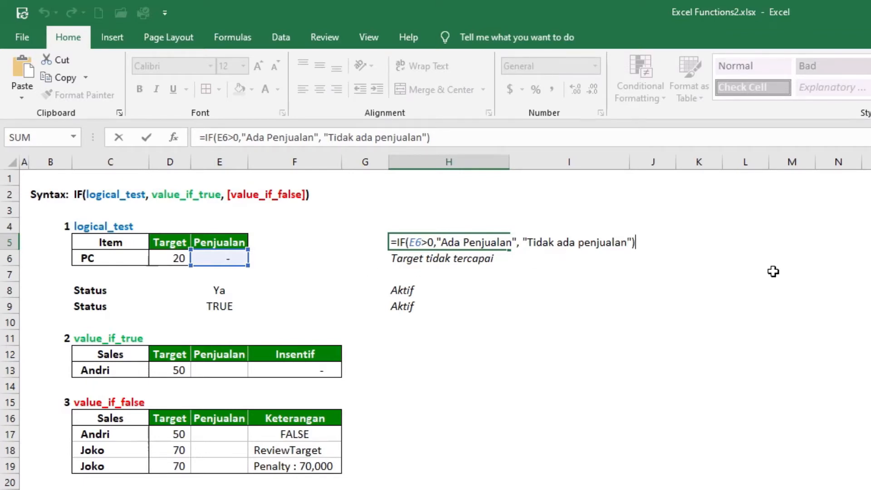
key("Return")
key("Up")
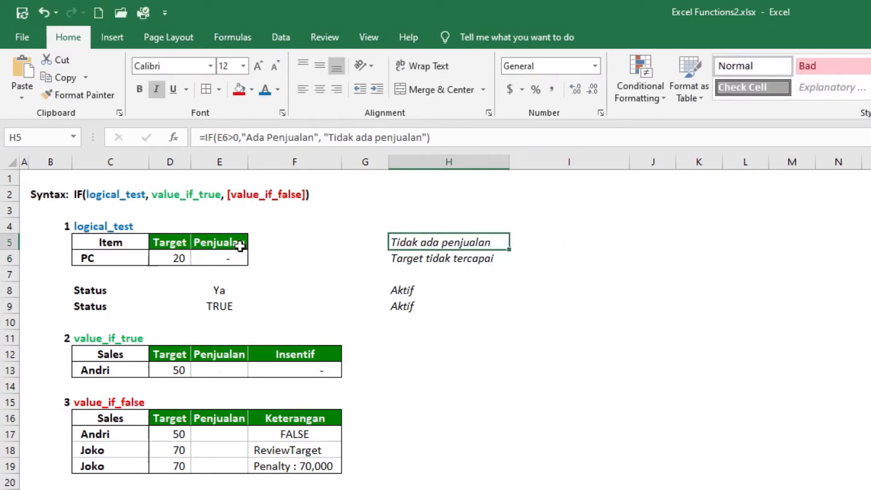
Set the PC item's Penjualan value in E6 to 1.
left_click(221, 255)
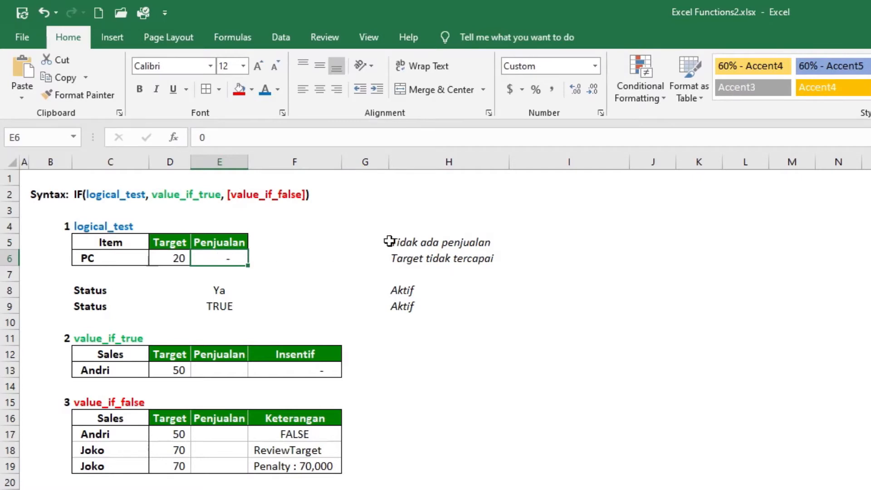
left_click(418, 240)
left_click(207, 259)
type("1")
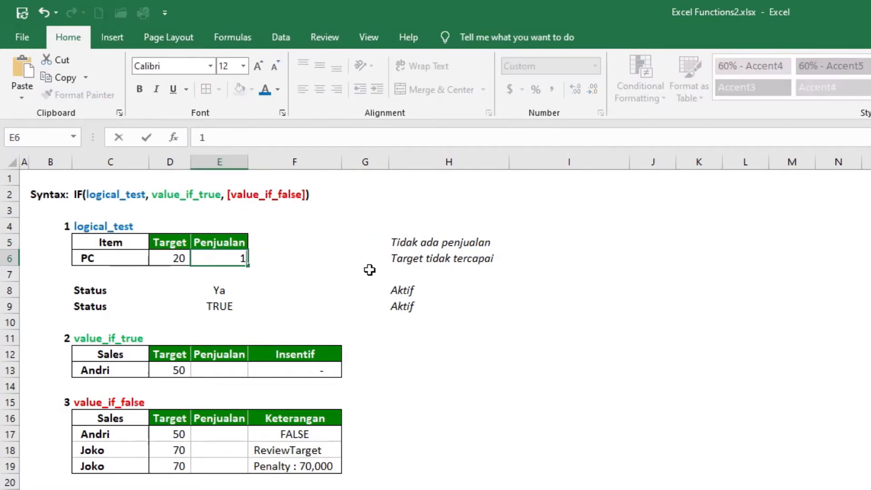
key("Return")
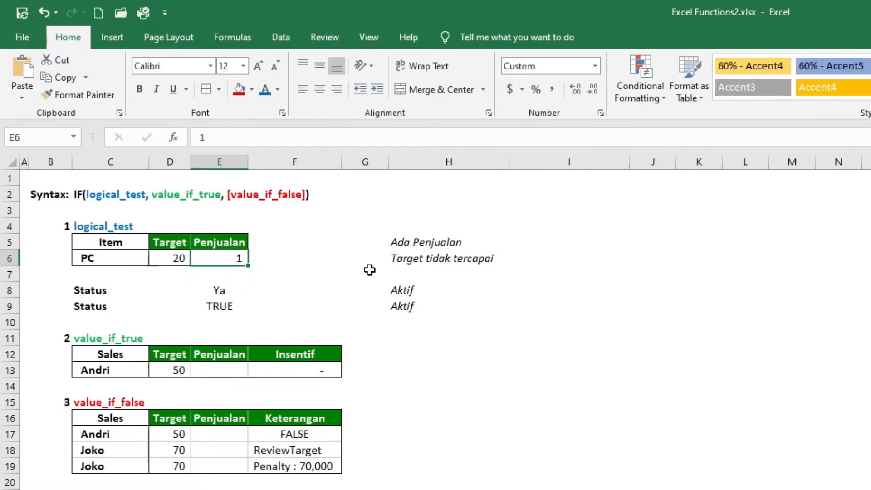
Examine the result in H5 and the logical test E6>0 inside its formula.
left_click(444, 243)
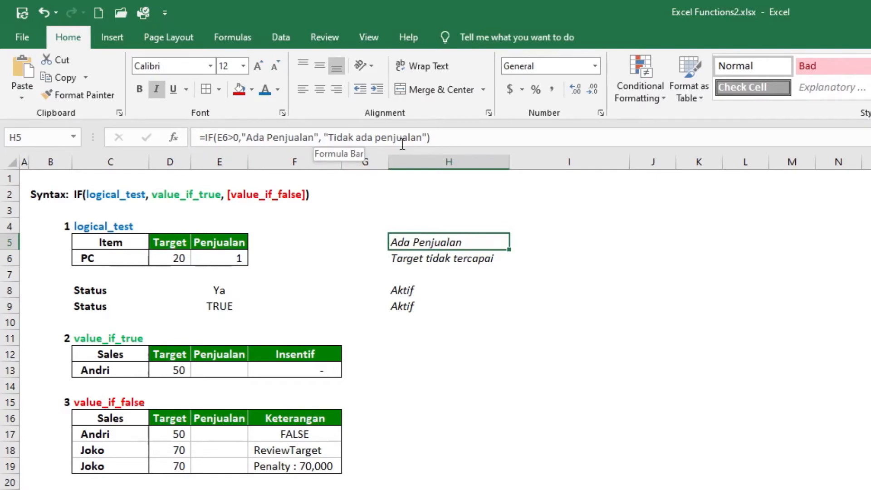
key("Down")
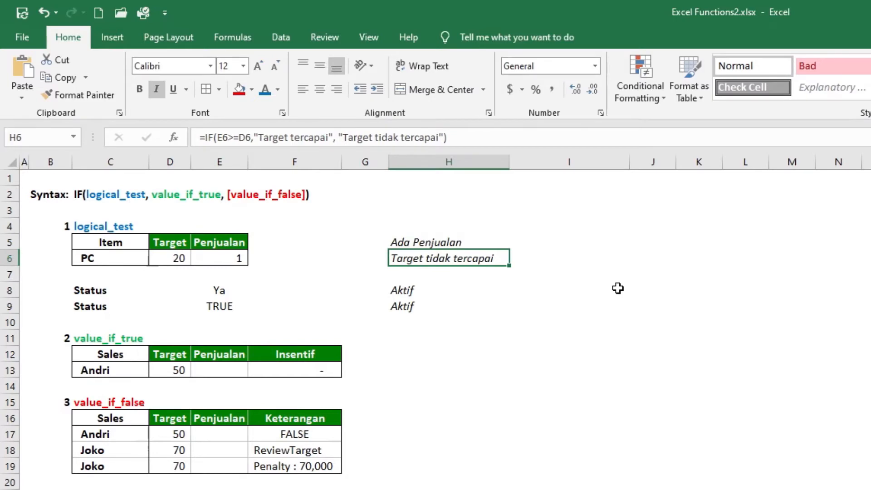
key("Up")
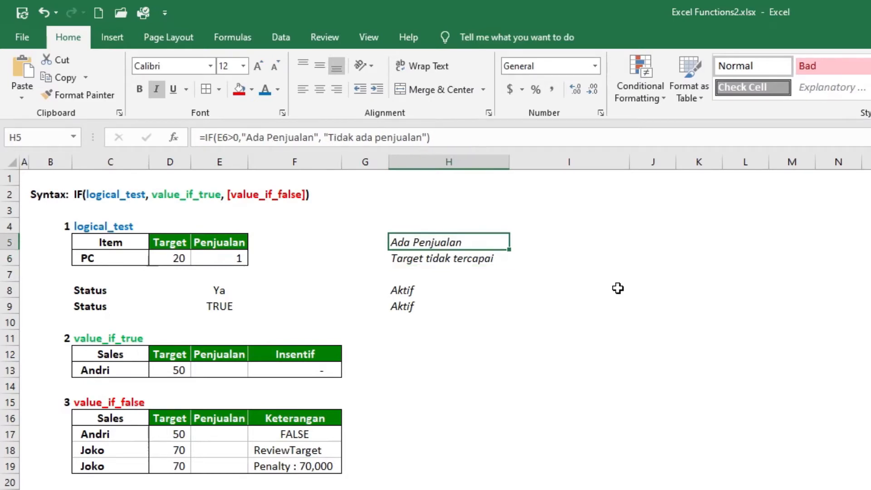
left_click_drag(216, 142, 230, 142)
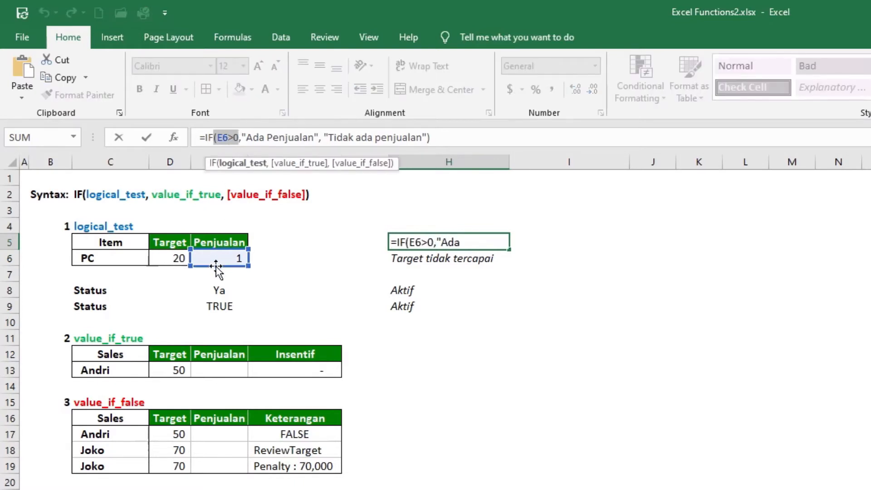
left_click_drag(232, 137, 239, 138)
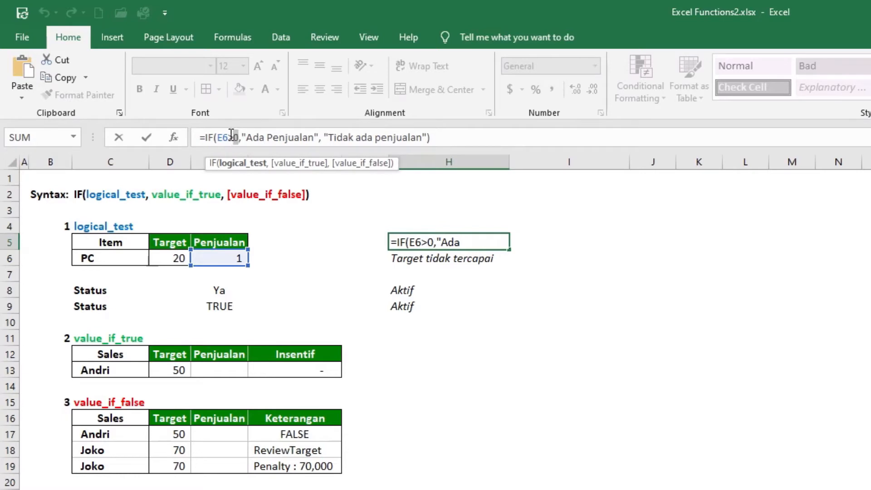
key("ctrl+Return")
Inspect the H6 formula and its logical test comparing Penjualan in E6 with Target in D6.
left_click(423, 259)
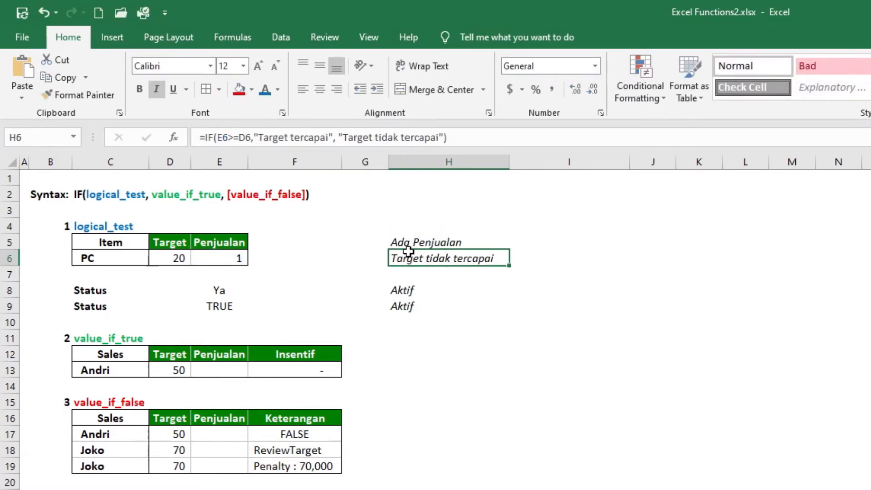
key("F2")
mouse_move(217, 137)
left_mouse_down()
mouse_move(252, 137)
mouse_move(215, 137)
left_mouse_up()
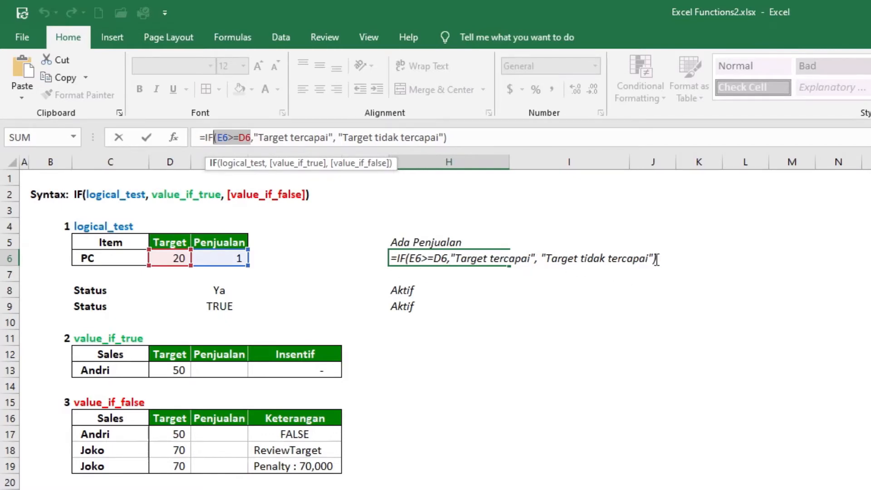
key("ctrl+Return")
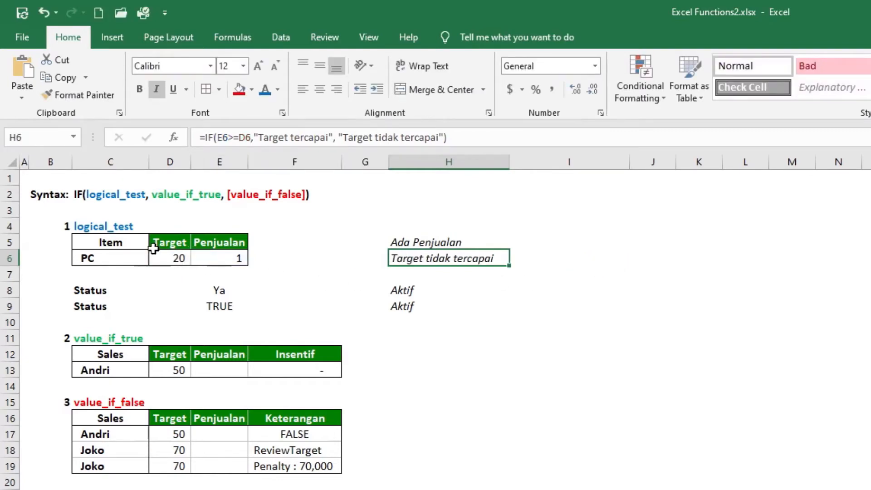
Set the PC item's Penjualan value in E6 to 20.
left_click(162, 249)
left_click(194, 259)
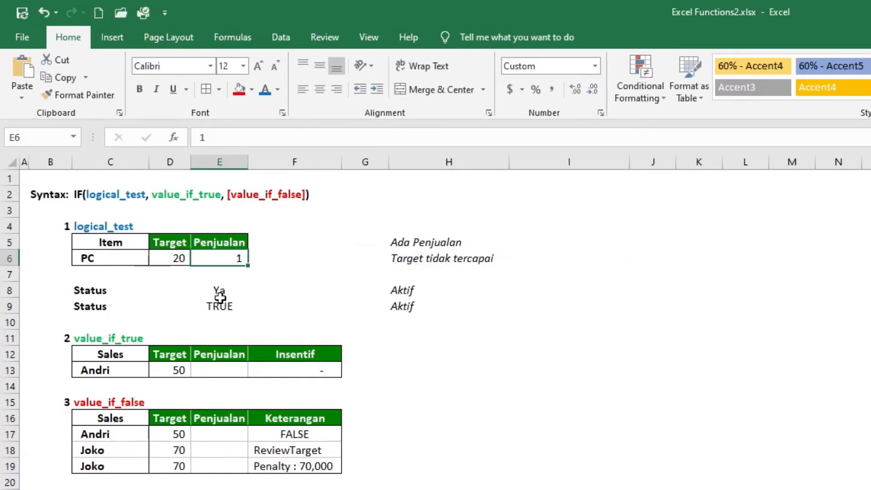
left_click(395, 256)
left_click(212, 258)
type("20")
key("Return")
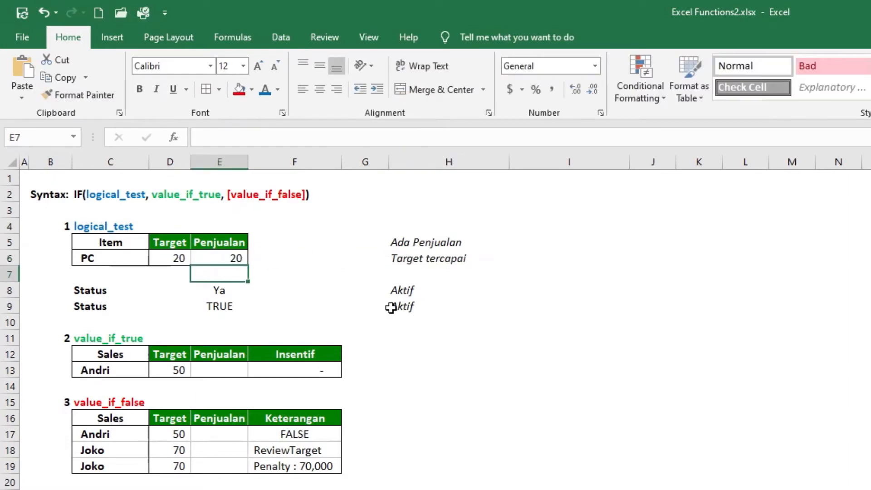
Compare the results and logical tests of the IF formulas in H6 and H5.
left_click(426, 262)
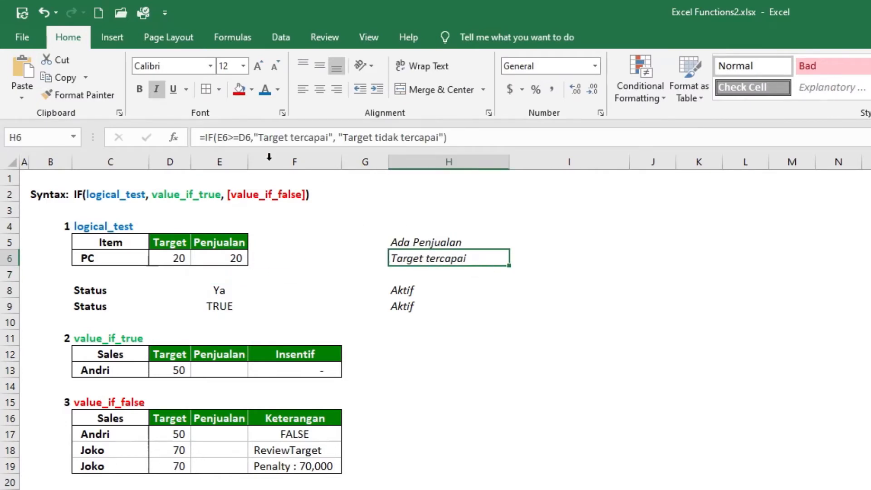
left_click(402, 244)
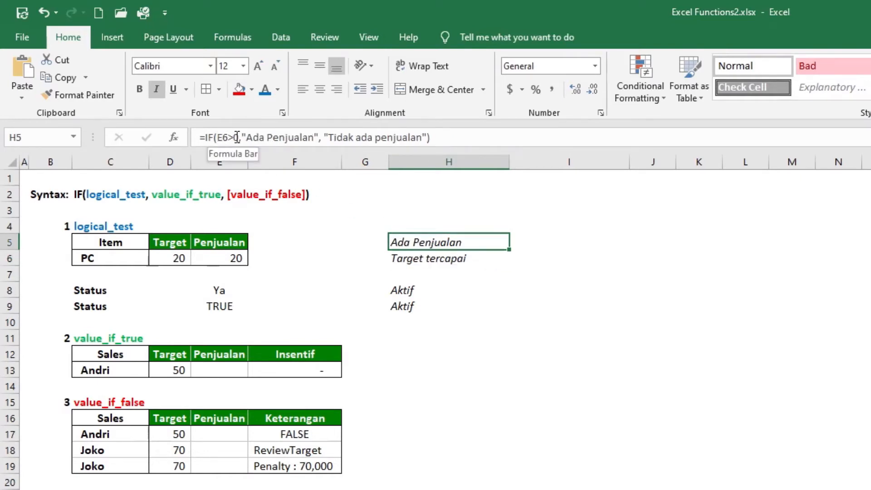
left_click(394, 256)
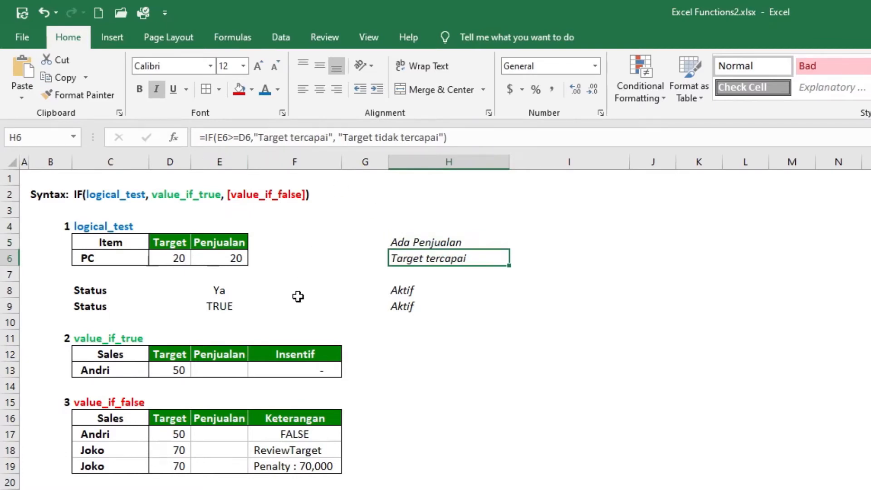
Inspect the IF formula in H8 that tests whether the Status in E8 equals "Ya".
left_click(214, 291)
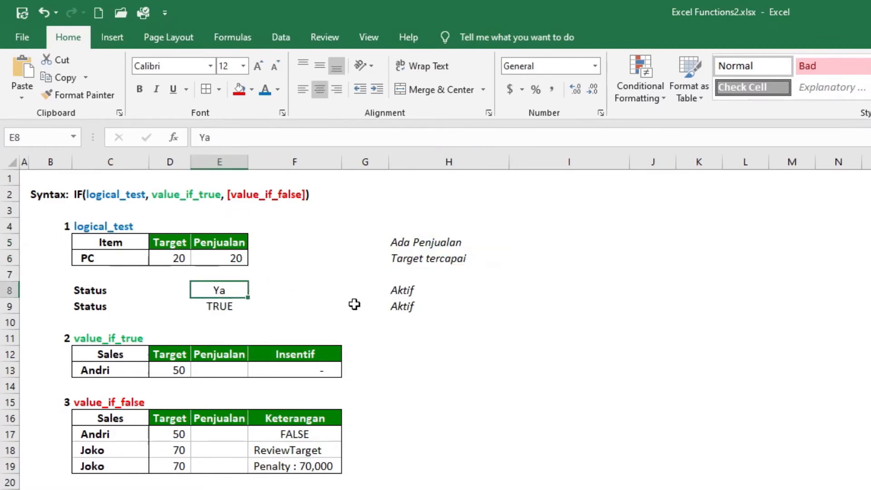
left_click(403, 290)
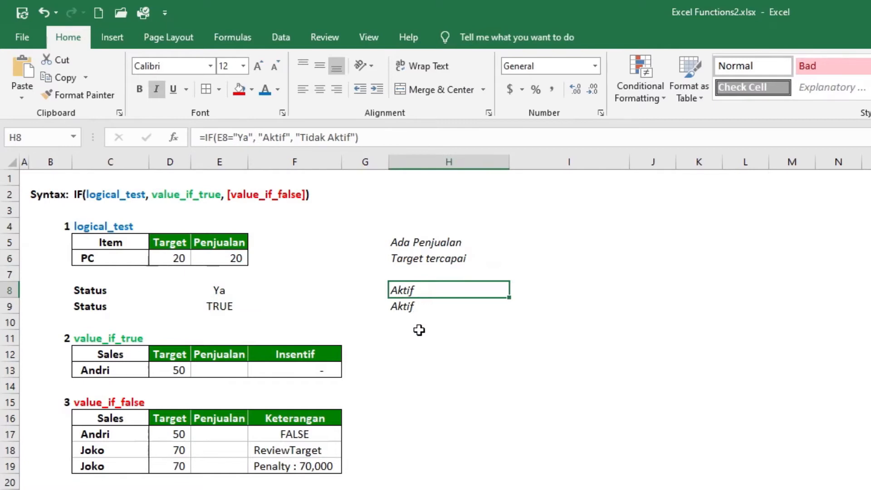
double_click(413, 294)
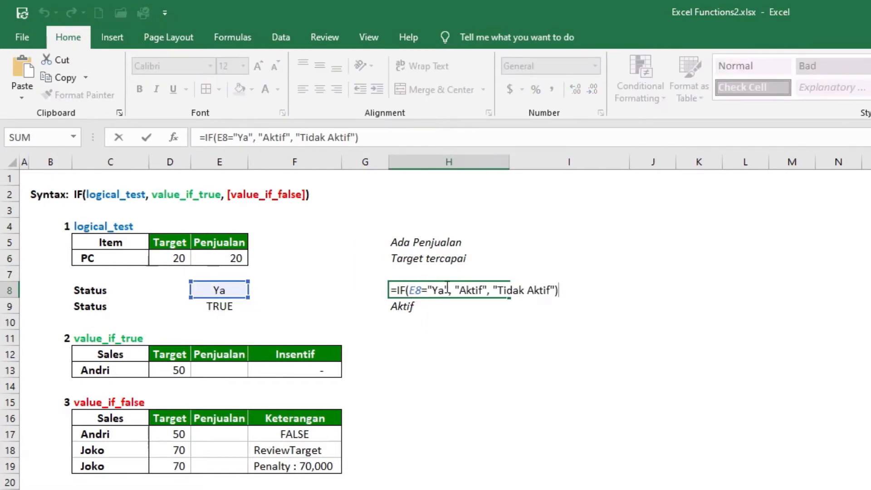
key("Escape")
key("F2")
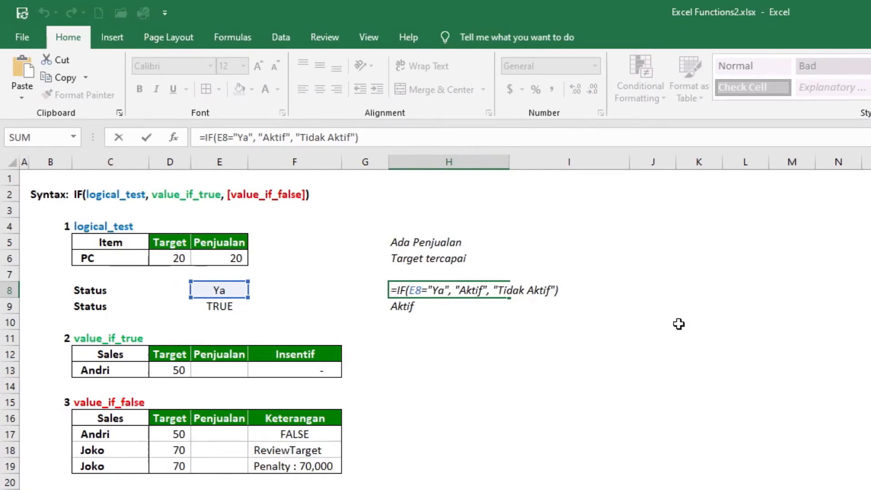
key("ctrl+Return")
Clear the Status value in E8 and check the result of the IF formula in H8.
left_click(218, 286)
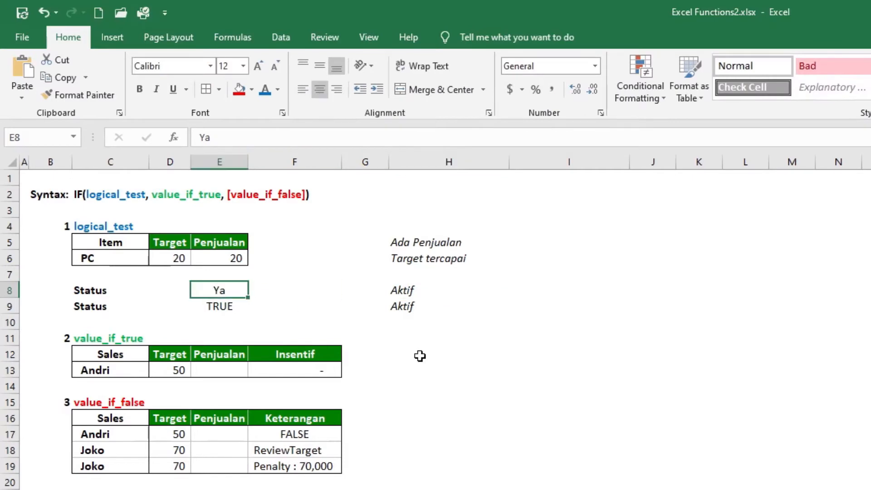
left_click(415, 292)
left_click(221, 289)
key("Delete")
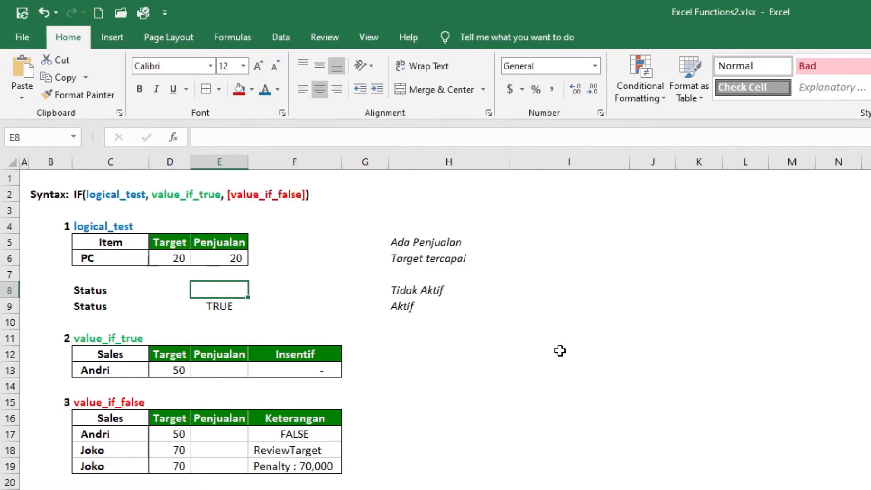
key("Right")
key("Right")
key("Right")
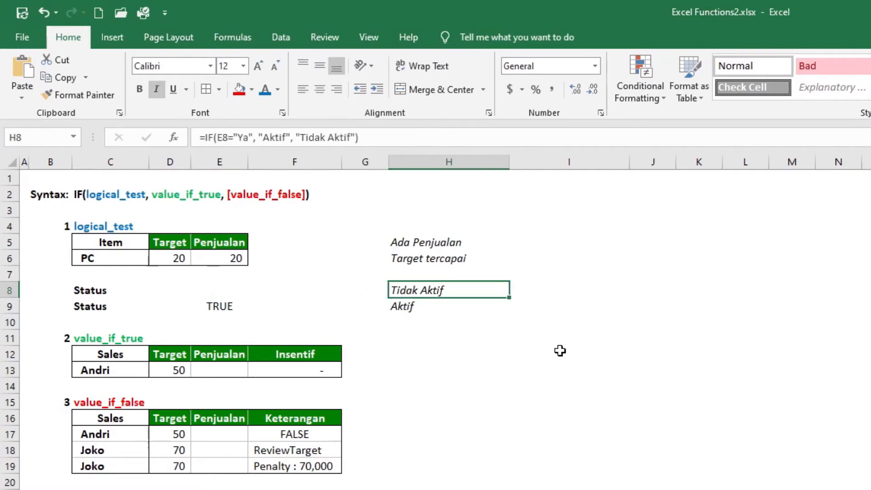
Set the Status in E8 to "Ya" and check the IF formula's result in H8.
key("Left")
key("Left")
key("Left")
type("Ya")
key("Right")
key("Right")
key("Right")
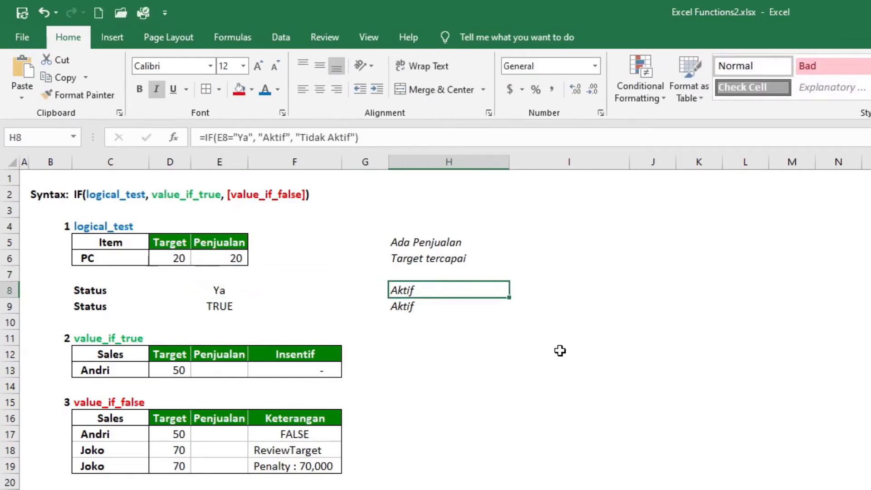
Inspect the IF formula in H9 that uses the Status cell E9 directly as its logical test.
key("Down")
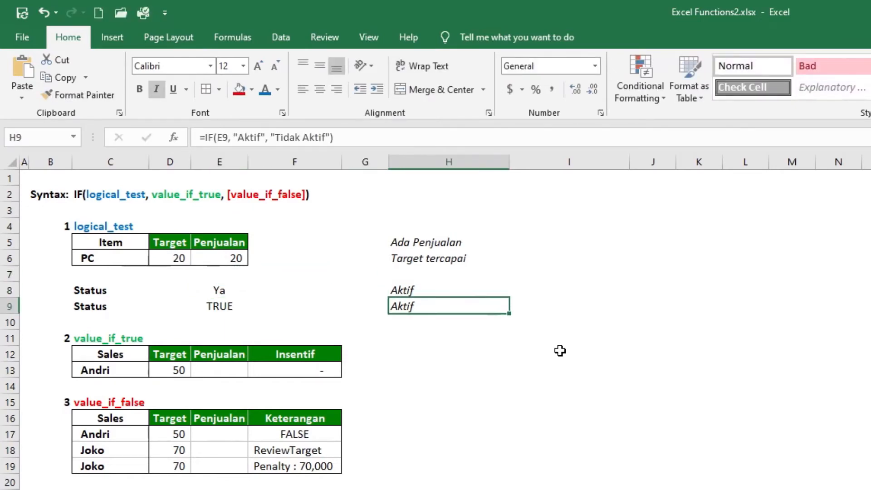
key("F2")
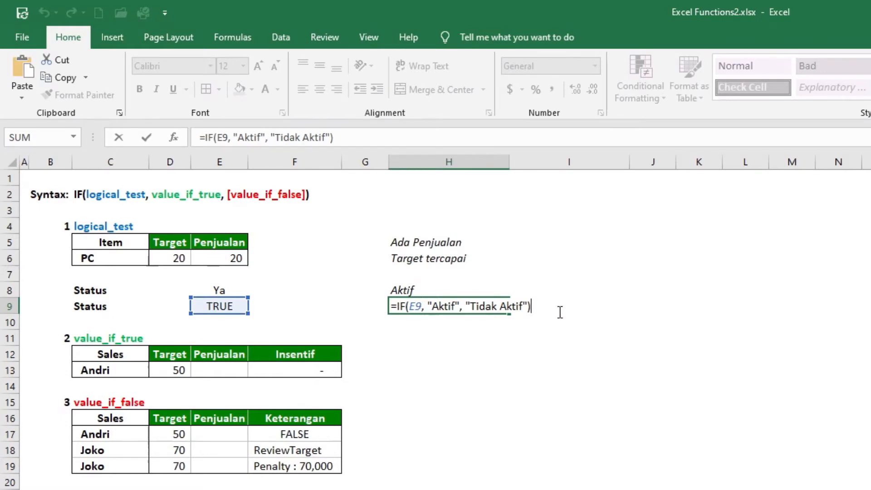
key("ctrl+Return")
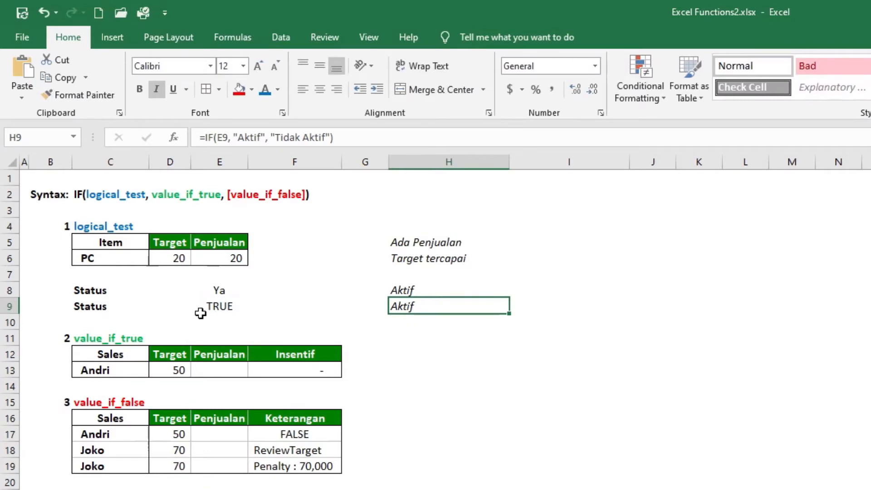
left_click(91, 305)
left_click(210, 306)
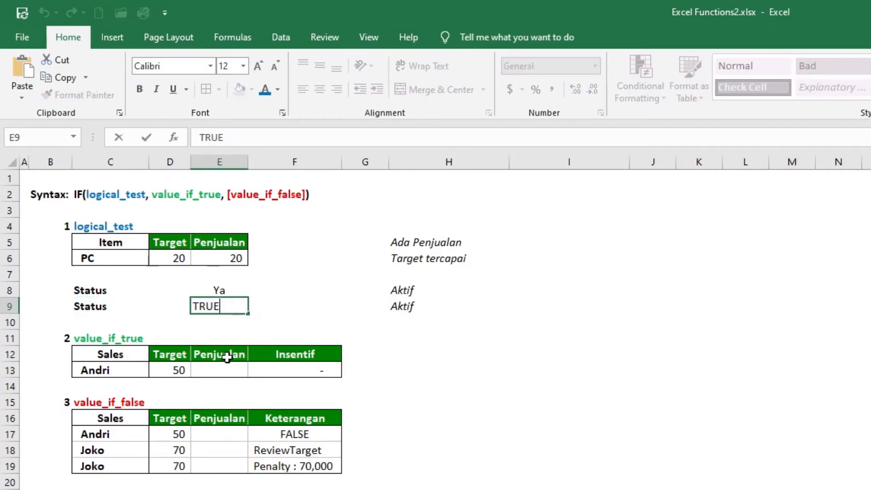
left_click(405, 304)
double_click(414, 307)
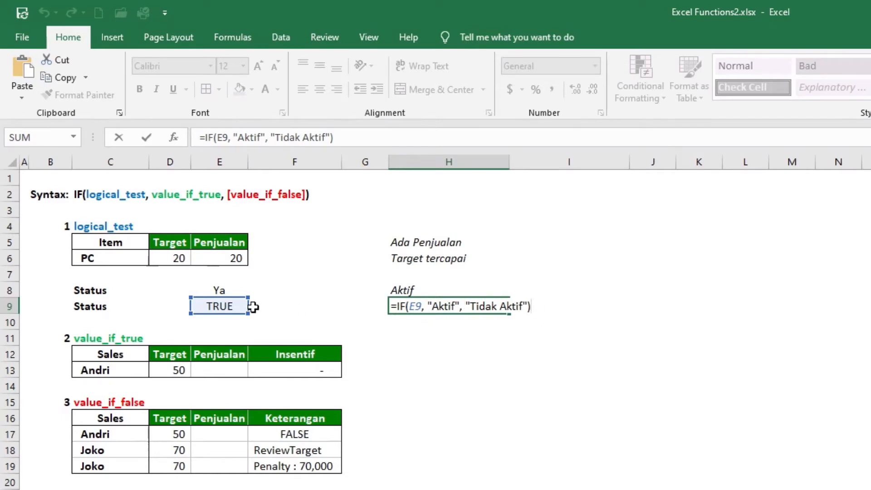
key("ctrl+Return")
Clear the Status value in E9 and check the IF formula's result in H9.
left_click(216, 306)
key("Delete")
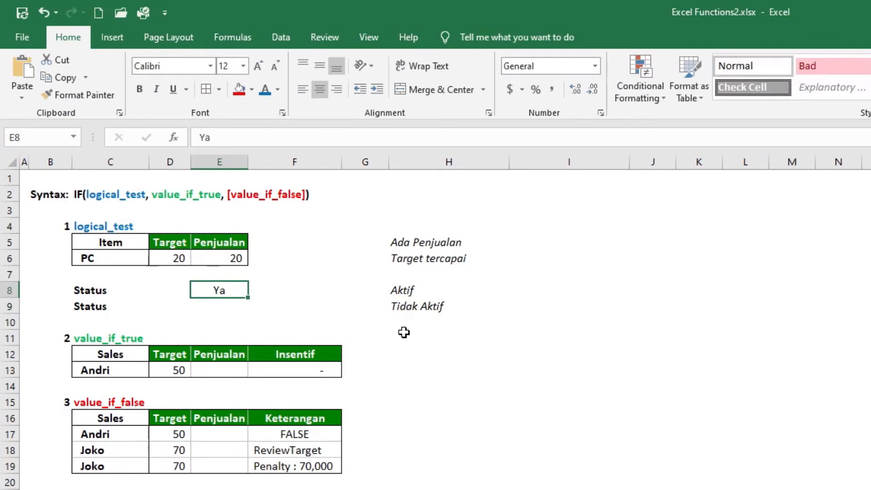
left_click(421, 305)
Enter the text "Tidk" as the Status in E9 and review how the IF formula in H9 handles it.
left_click(203, 307)
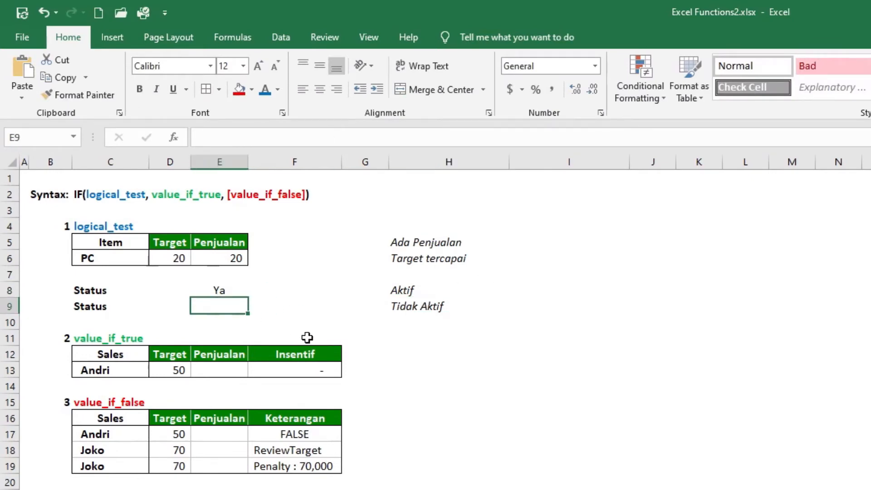
type("Tidk")
key("Return")
type("\\")
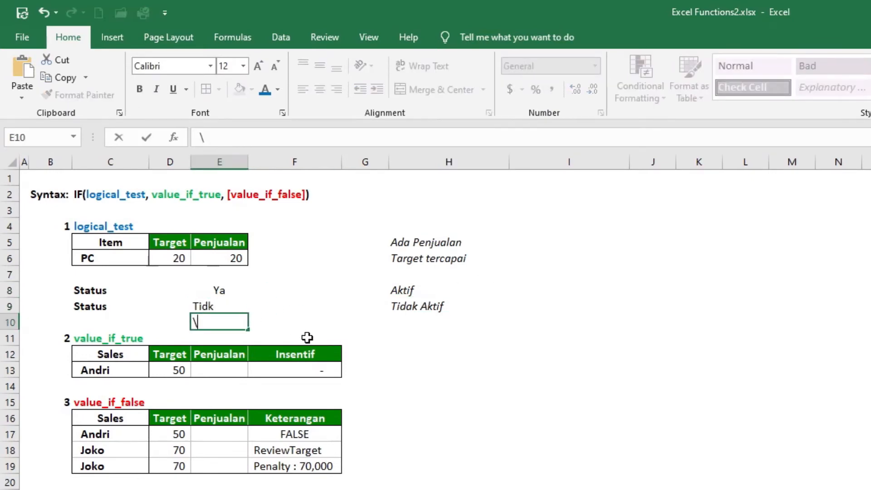
key("Escape")
key("Up")
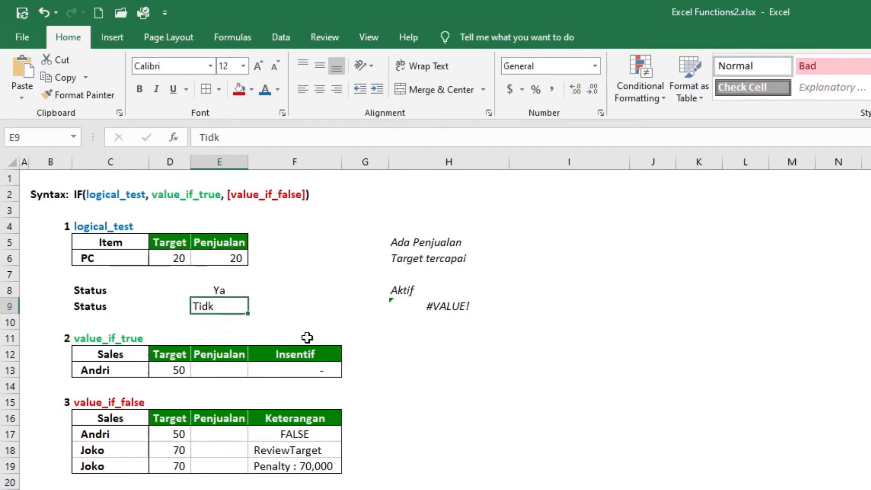
double_click(408, 307)
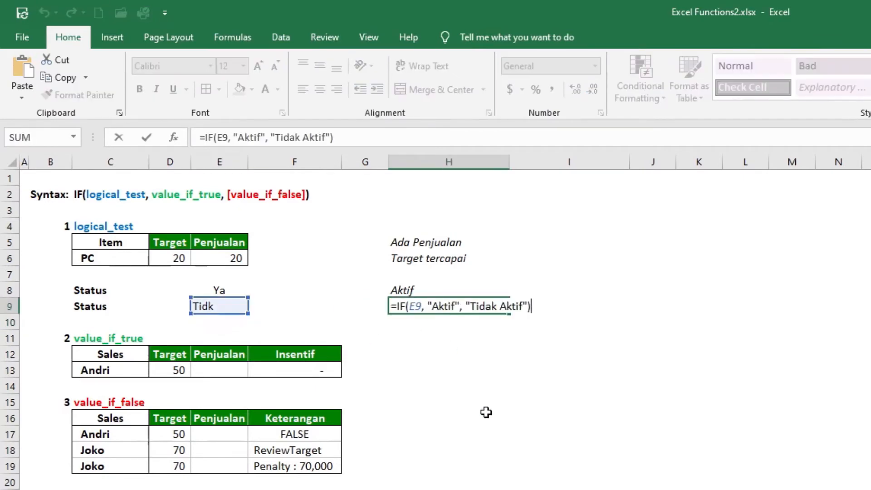
key("Escape")
Set the Status in E9 to FALSE.
left_click(189, 301)
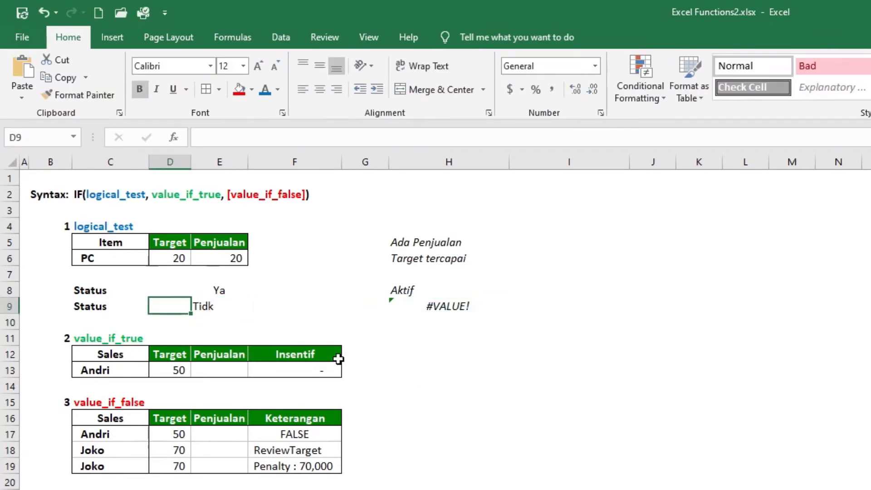
key("Right")
type("False")
key("Return")
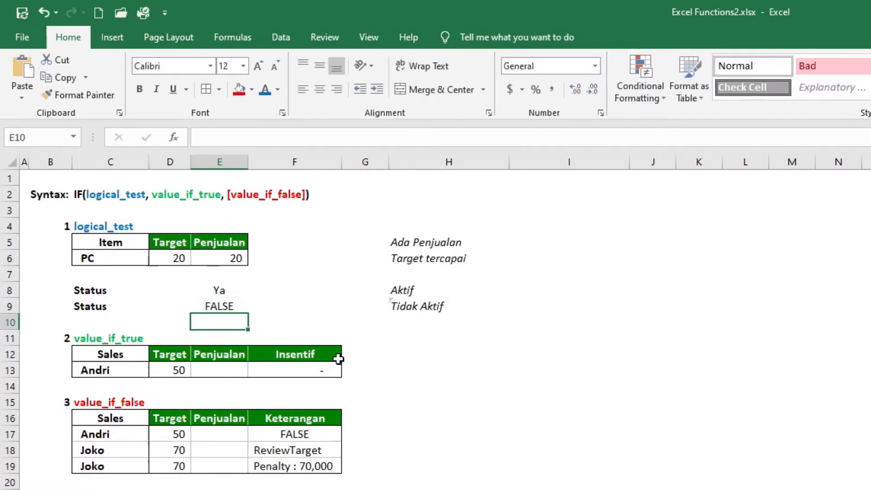
Set the Status in E9 to TRUE and check the IF formula's result in H9.
key("Up")
key("Delete")
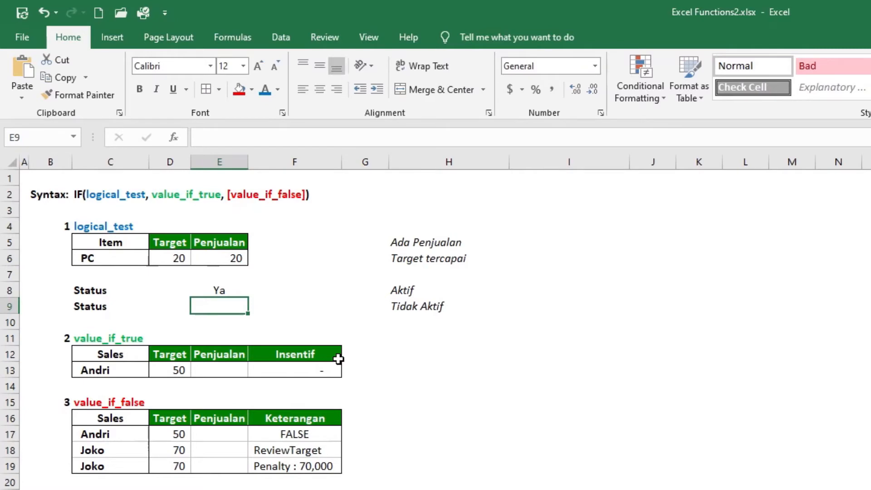
type("Tur")
key("BackSpace")
key("BackSpace")
type("rue")
key("Return")
key("Up")
key("Right")
key("Right")
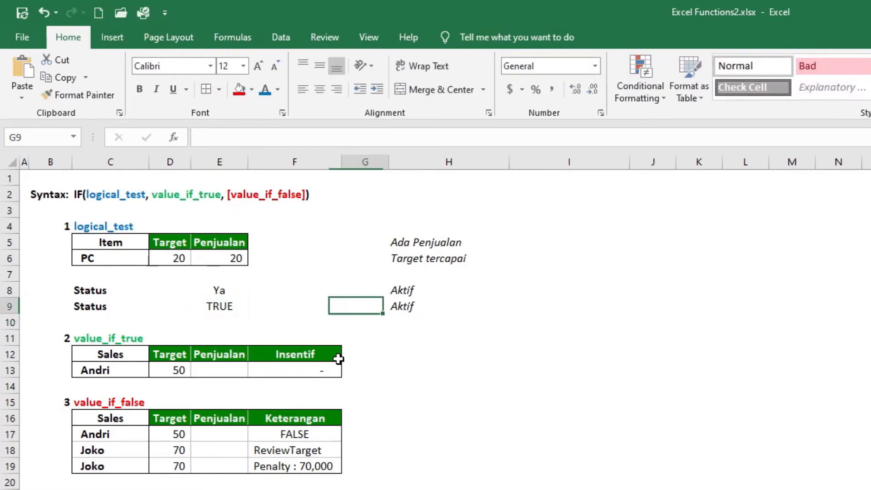
left_click(401, 307)
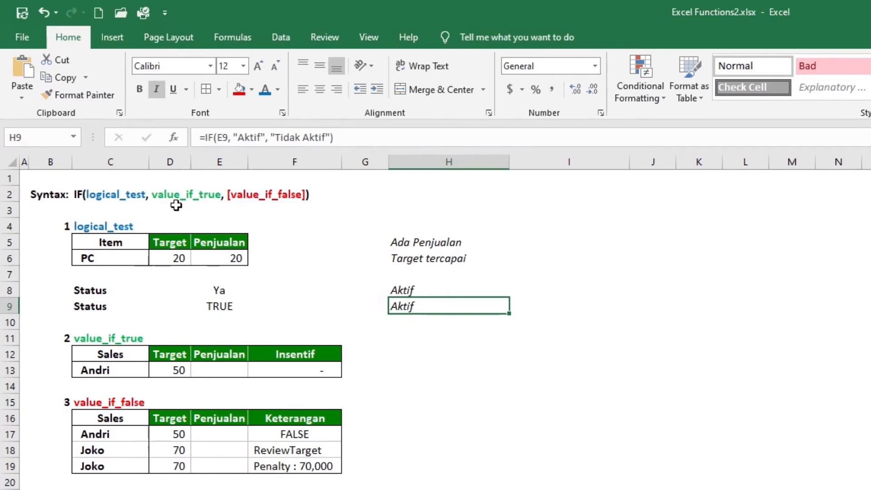
Examine the Insentif formula in F13, highlighting its logical test E13>=D13 and its value_if_true argument D13*5000.
left_click(97, 337)
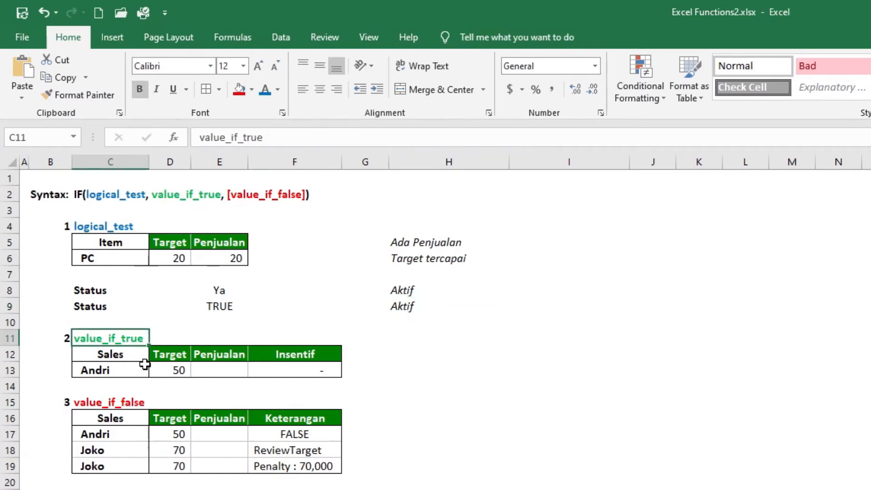
left_click(295, 370)
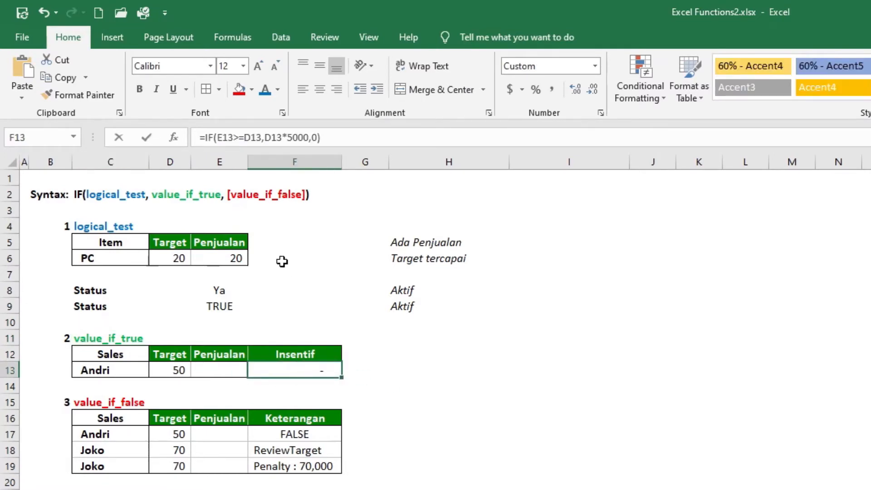
key("F2")
left_click_drag(322, 370, 371, 370)
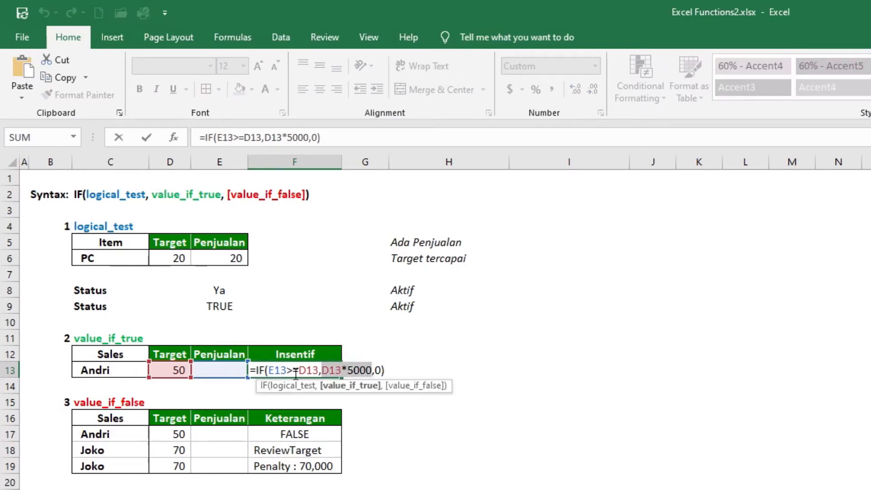
left_click_drag(267, 370, 319, 370)
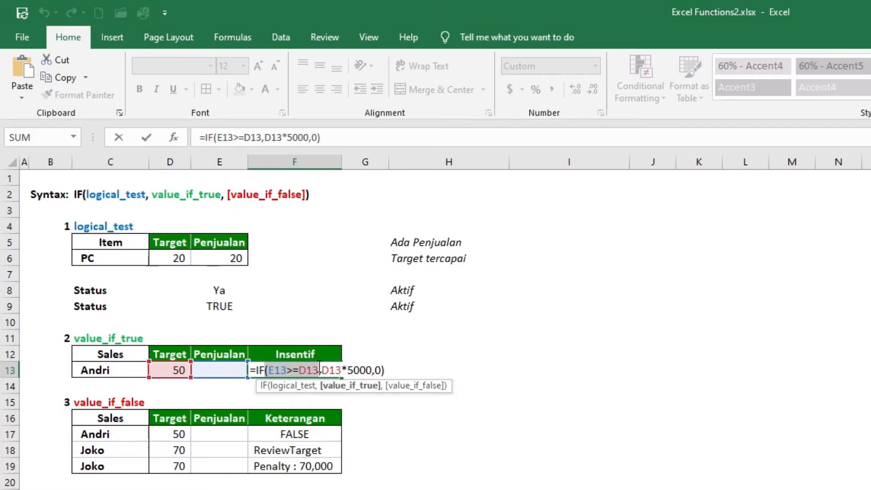
left_click_drag(322, 371, 379, 373)
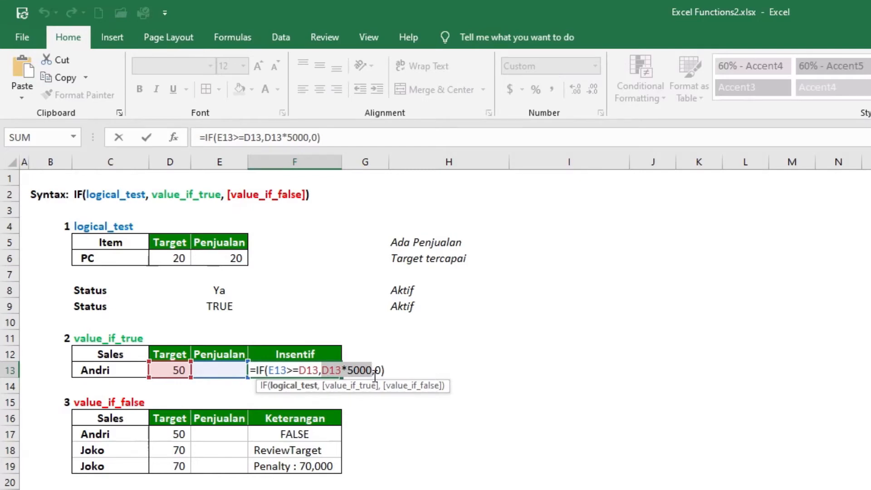
key("Escape")
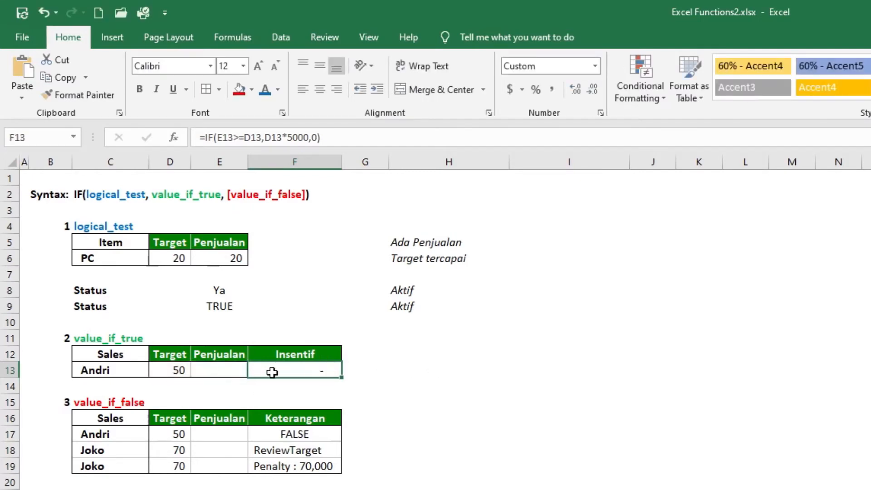
double_click(317, 373)
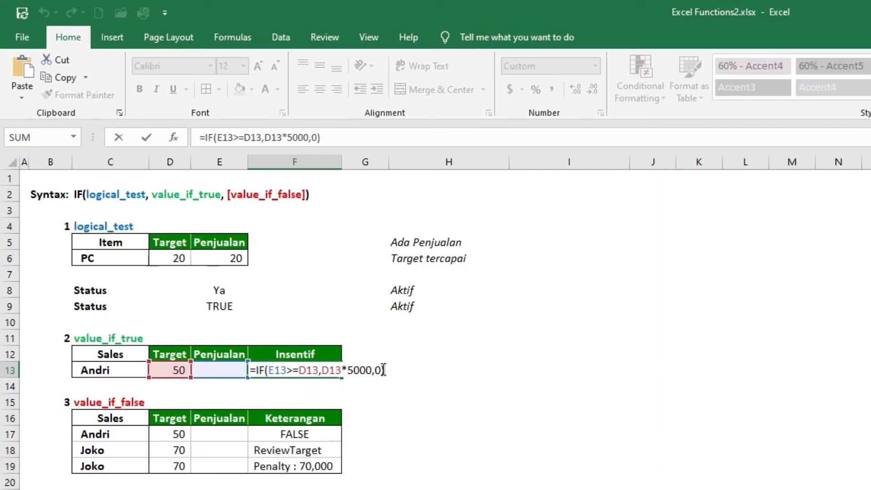
key("ctrl+Return")
Test the Insentif formula with Penjualan values of 0 and 10 in E13.
left_click(209, 370)
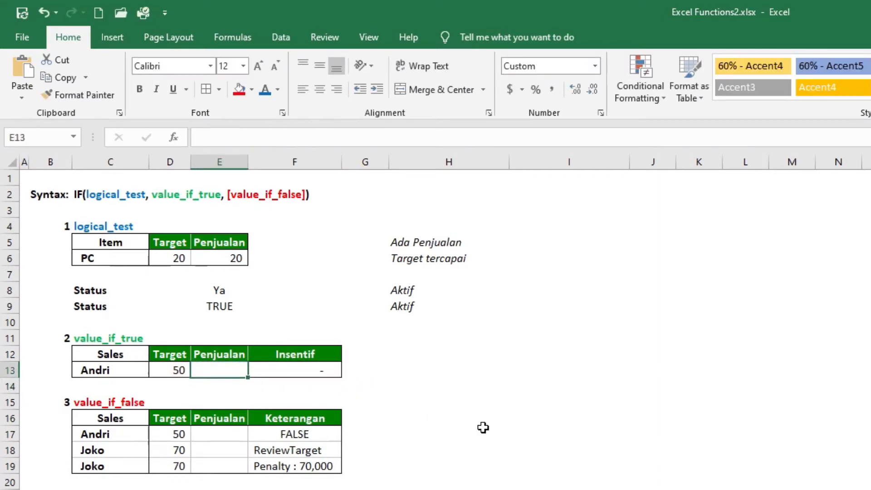
key("Right")
key("Left")
type("0")
key("Return")
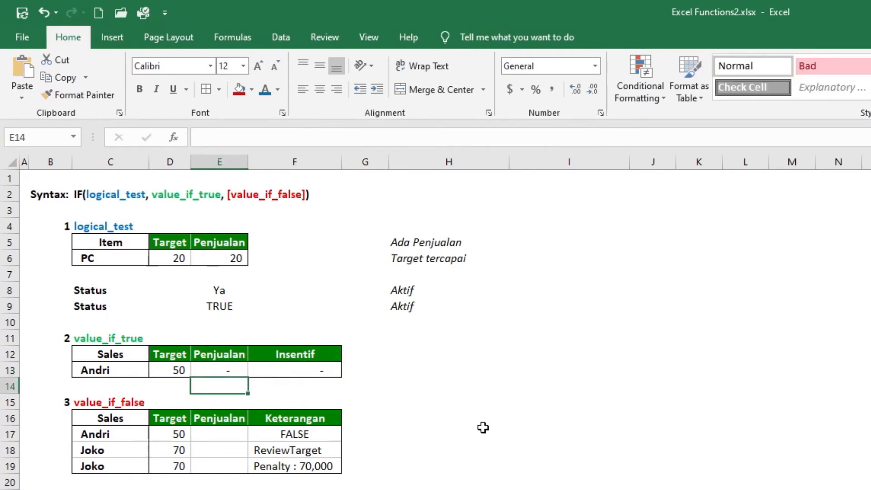
key("Up")
type("10")
key("Return")
Set the Penjualan value in E13 to 50.
key("Up")
type("50")
key("Return")
key("Up")
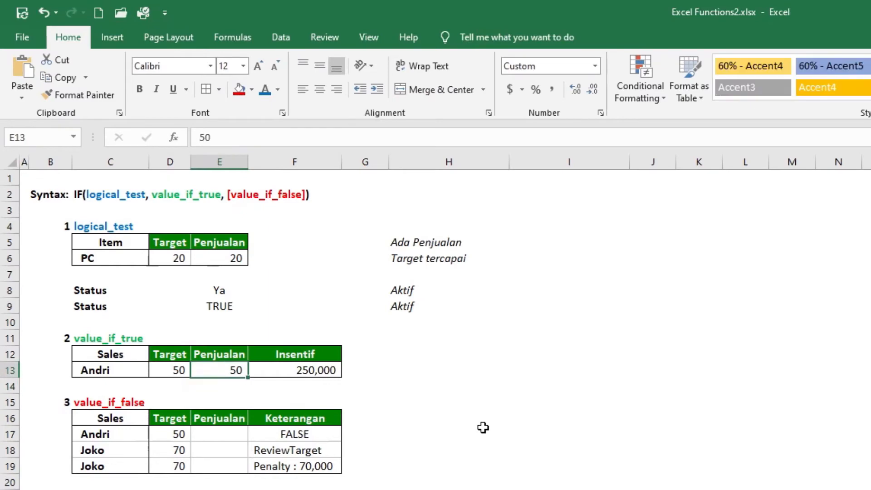
Review the Insentif formula in F13 against the Target and Penjualan cells it references.
left_click(305, 368)
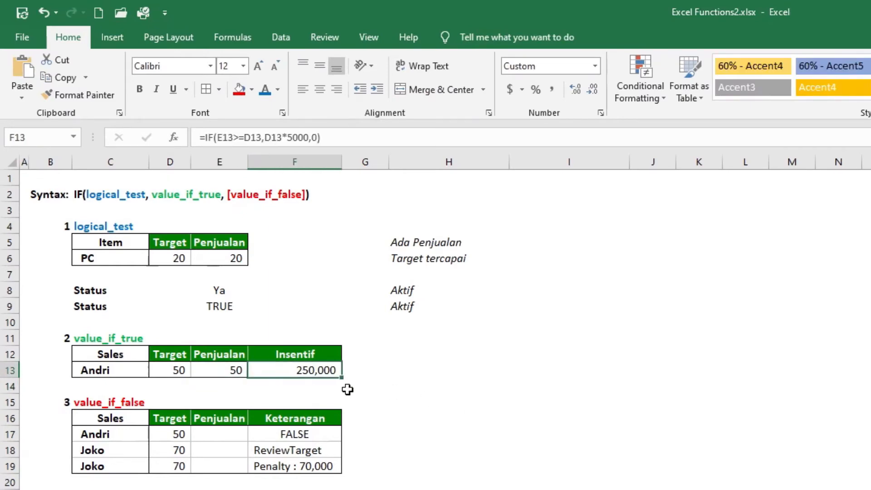
key("F2")
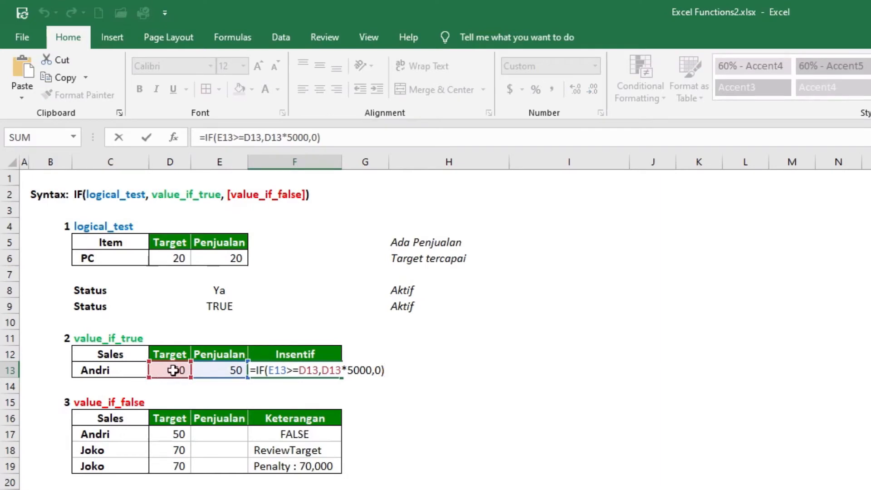
key("ctrl+Return")
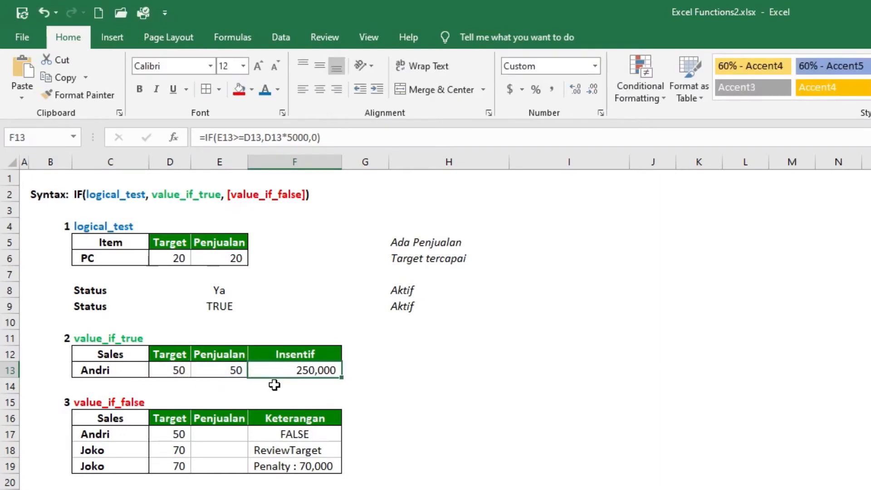
key("F2")
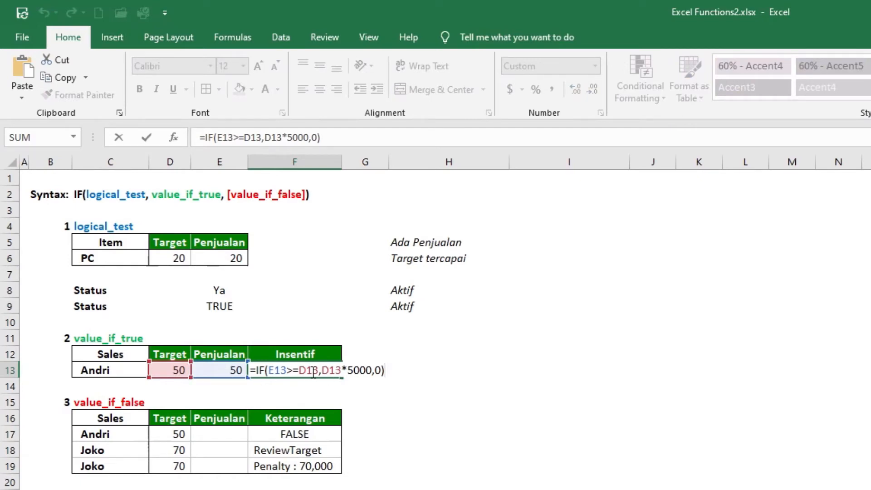
key("ctrl+Return")
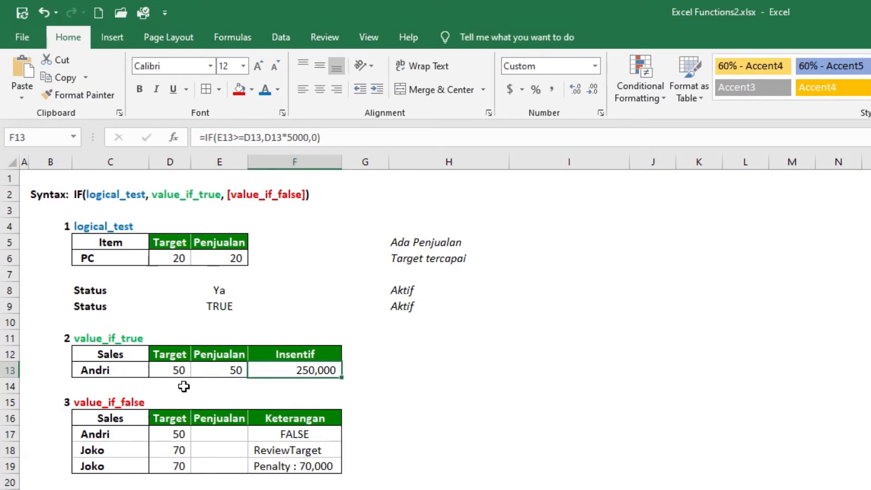
Inspect the Keterangan formula in F17, highlighting its logical test E17>=D17, and compare it with the [value_if_false] argument in the syntax line.
left_click(94, 399)
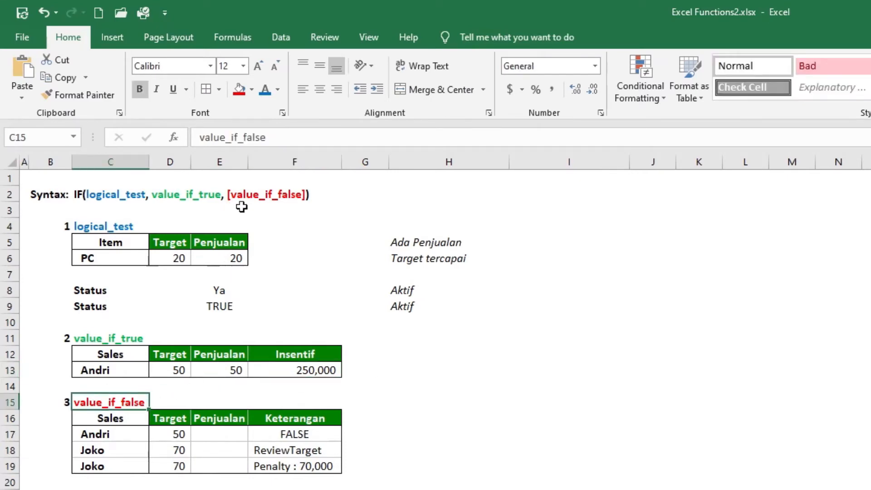
left_click(309, 434)
key("F2")
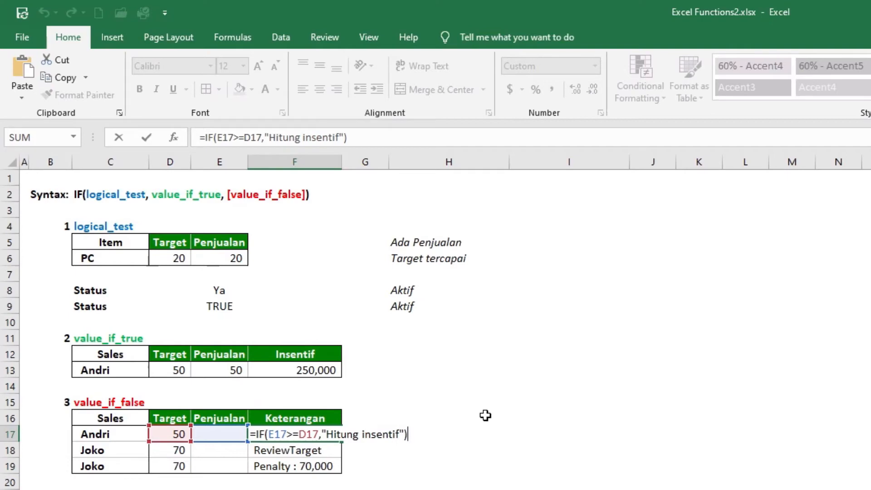
left_click_drag(272, 429, 312, 431)
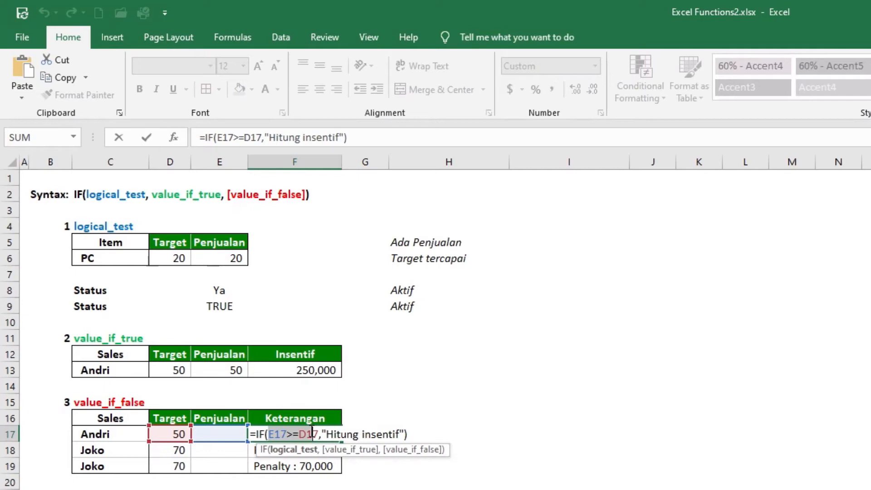
key("ctrl+Return")
left_click(254, 195)
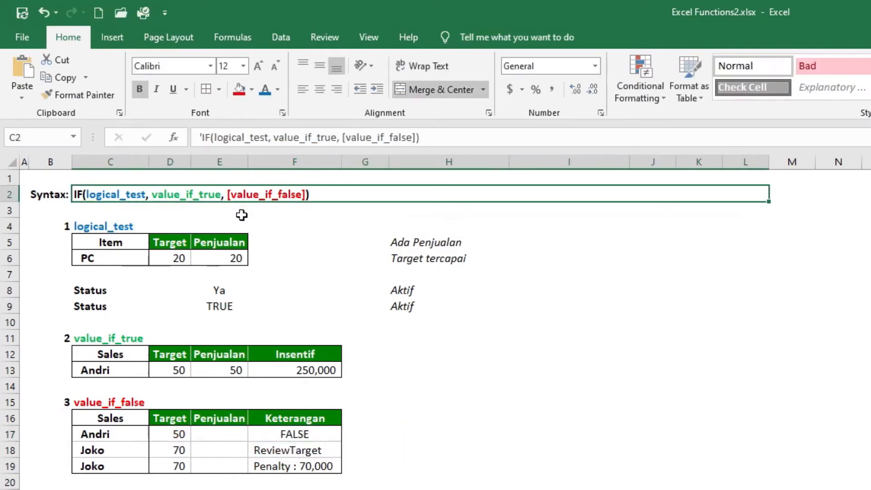
Inspect the Keterangan formula in F17, which has no value_if_false argument, and leave it unchanged.
double_click(288, 432)
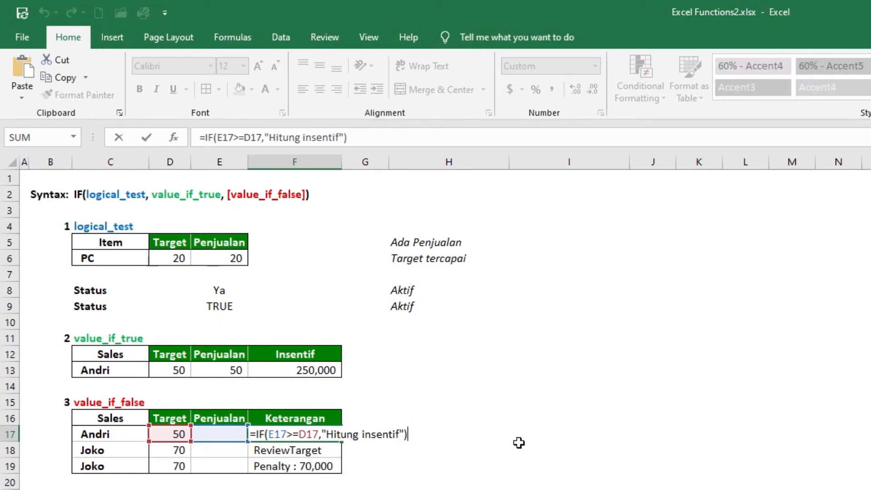
key("ctrl+Return")
key("Up")
key("Down")
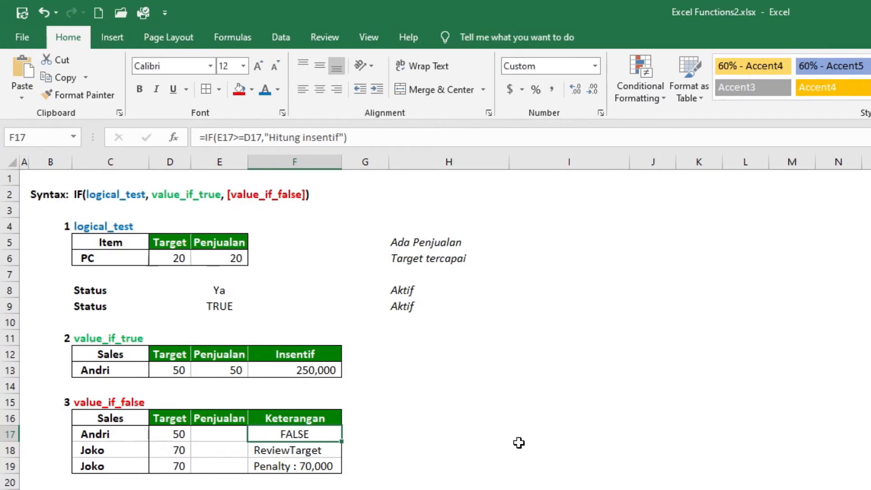
Inspect the Keterangan formula in F18, highlighting its value_if_false argument "ReviewTarget".
key("Down")
key("F2")
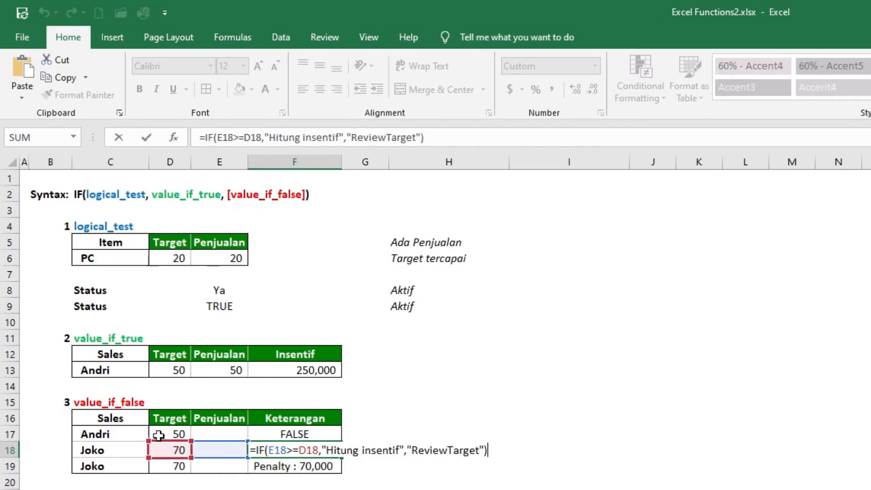
left_click_drag(322, 450, 486, 452)
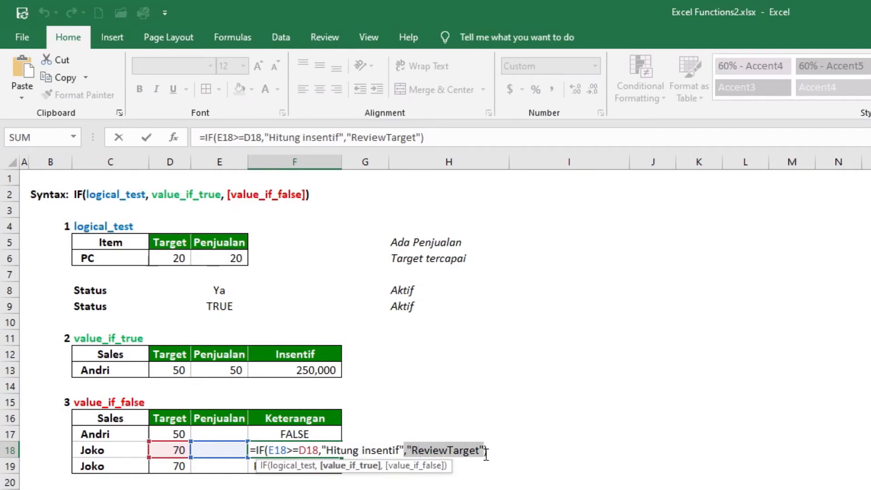
key("Escape")
Test the Keterangan formula in F18 with Penjualan values of 70 and 75 in E18.
left_click(230, 450)
type("70")
key("Return")
key("Up")
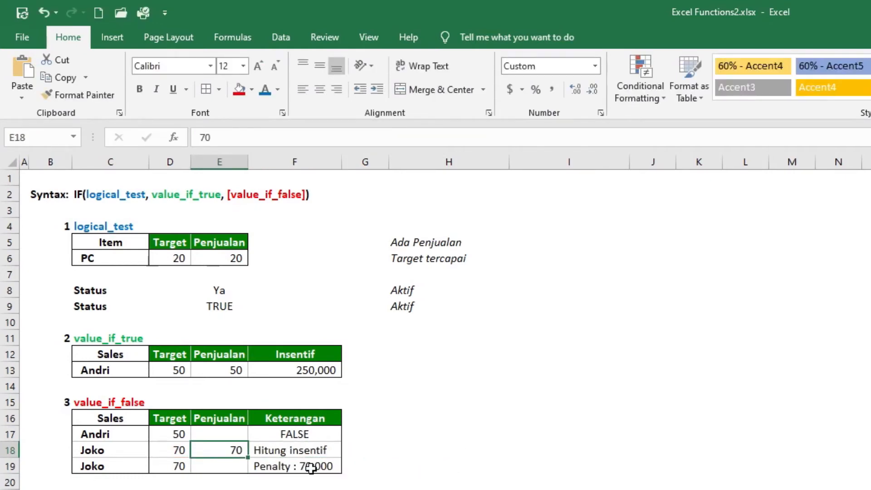
key("Right")
key("Left")
type("75")
key("Return")
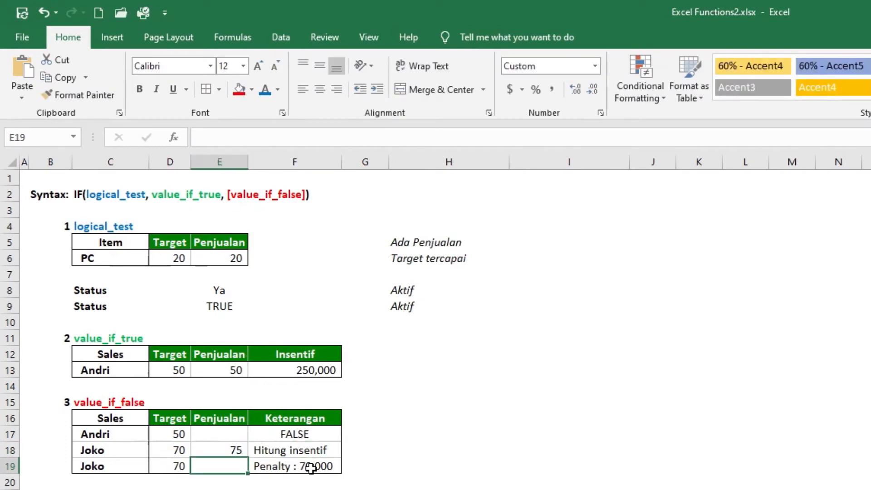
key("Up")
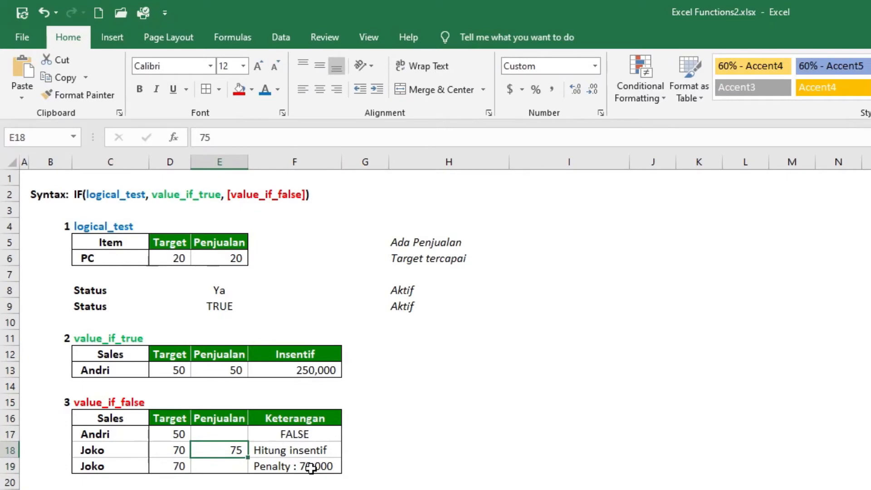
Set the Penjualan value in E18 to 65 and check the Keterangan cell beside it.
type("65")
key("Return")
key("Up")
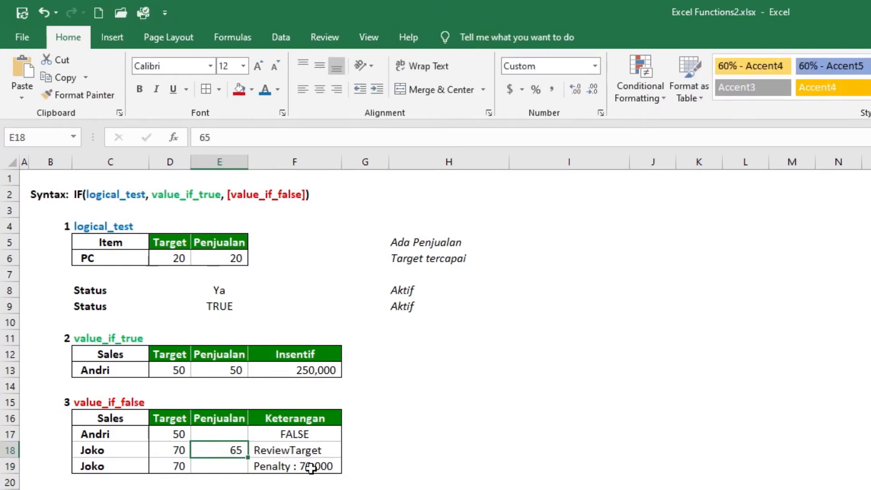
key("Right")
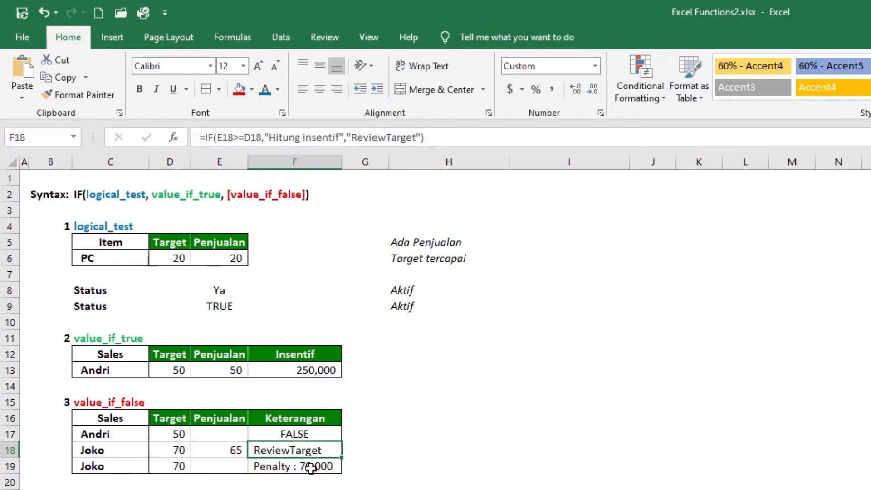
Inspect the Keterangan formula in F19, highlighting the TEXT expressions of its Insentif and Penalty arguments.
left_click(311, 468)
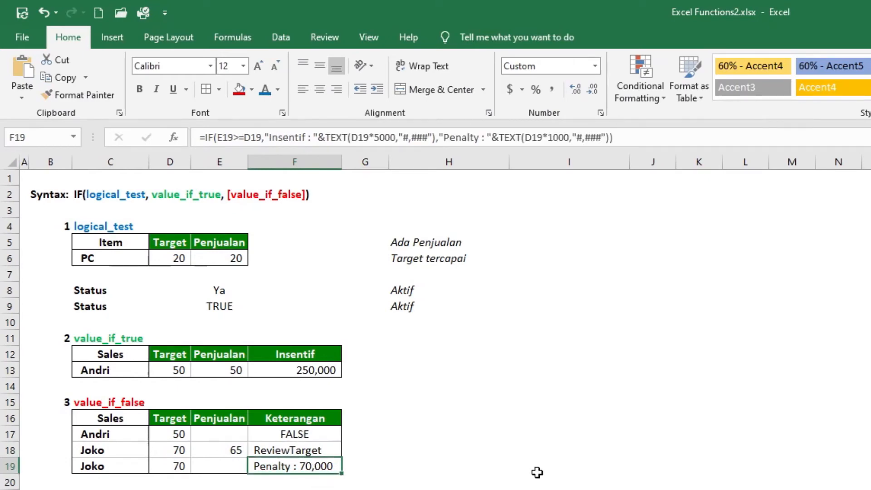
key("F2")
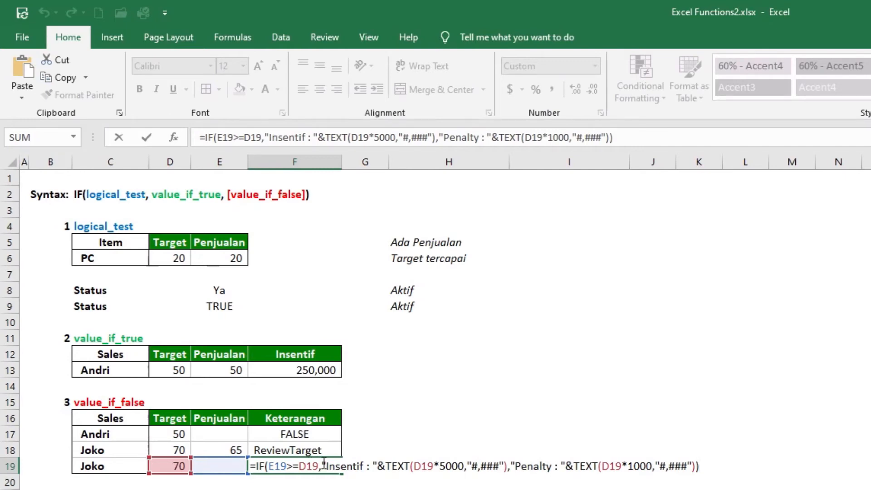
left_click_drag(323, 463, 514, 476)
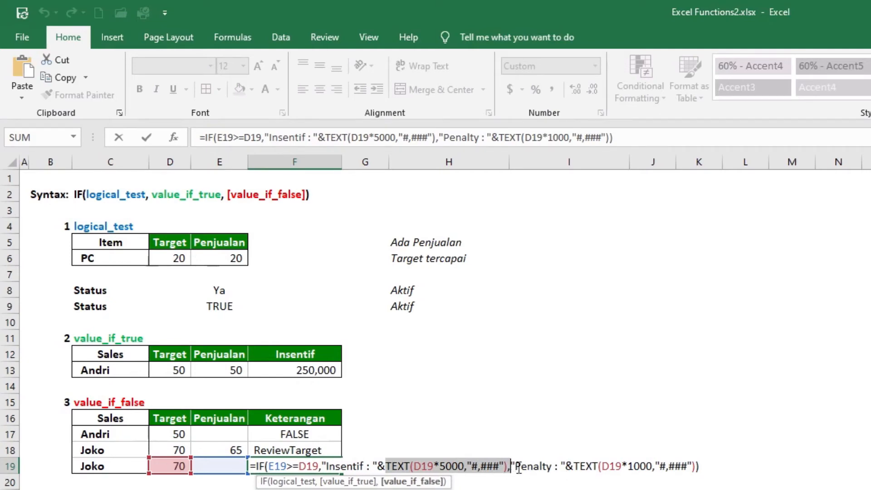
left_click_drag(510, 467, 695, 472)
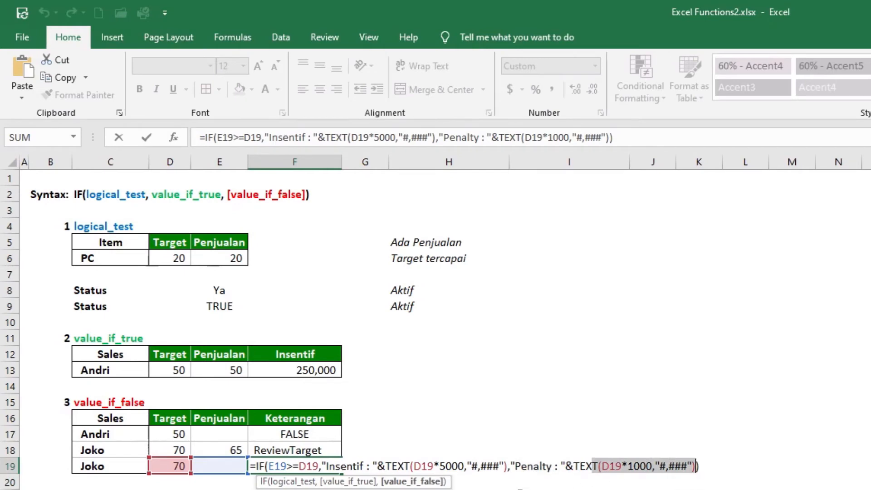
key("ctrl+Return")
Test the Keterangan formula in F19 with a Penjualan value of 70 in E19.
left_click(209, 466)
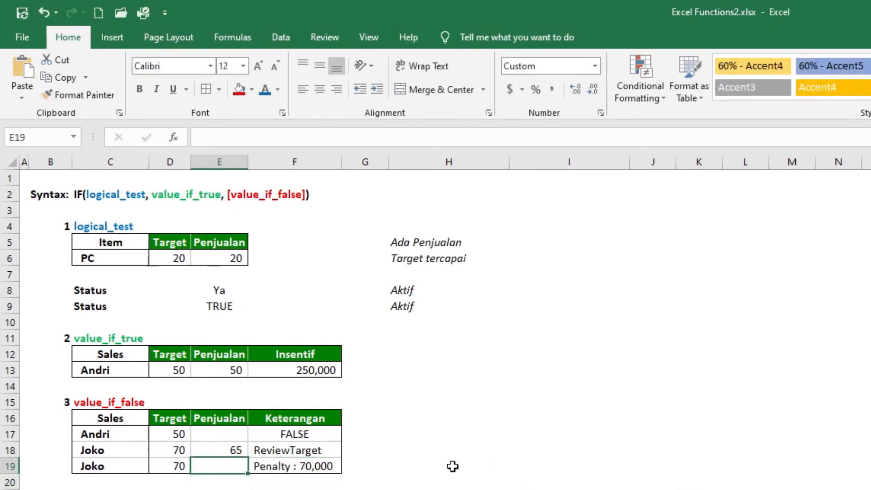
type("70")
key("ctrl+Return")
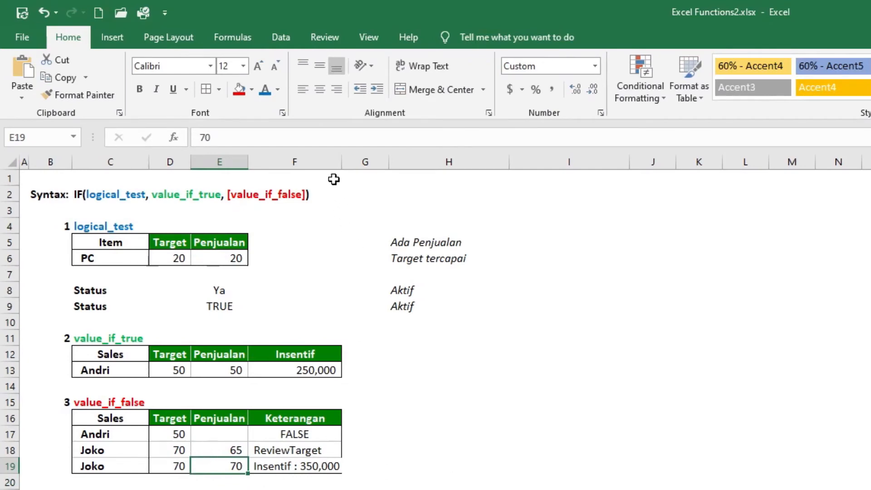
Auto-fit the width of column F to its contents and select F19.
left_click(335, 163)
double_click(342, 162)
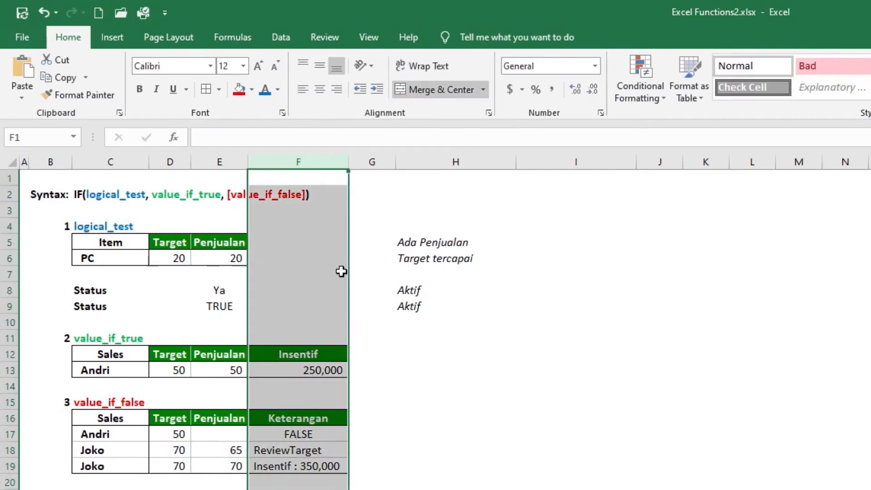
left_click(284, 467)
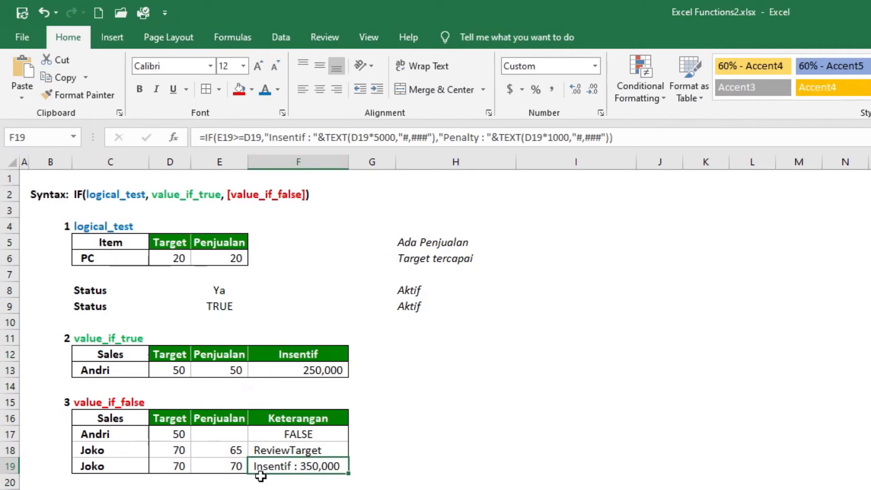
Set the Penjualan value in E19 to 60 and check the Keterangan cell beside it.
left_click(222, 464)
type("60")
key("Return")
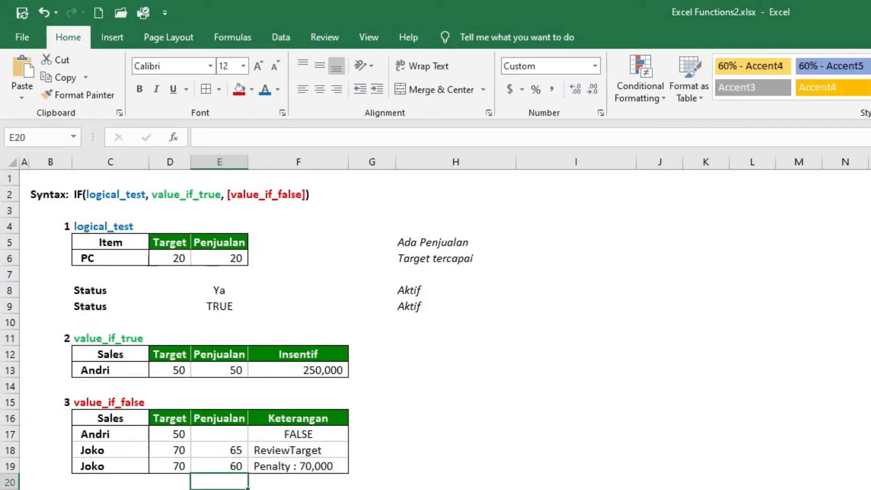
left_click(253, 462)
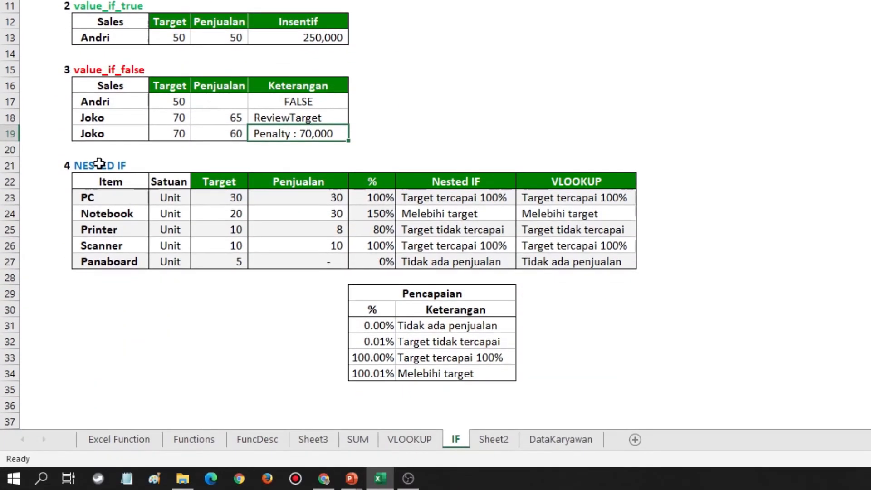
Review the NESTED IF table's heading, its Item column, and the Target and Penjualan values of the PC row.
left_click(99, 163)
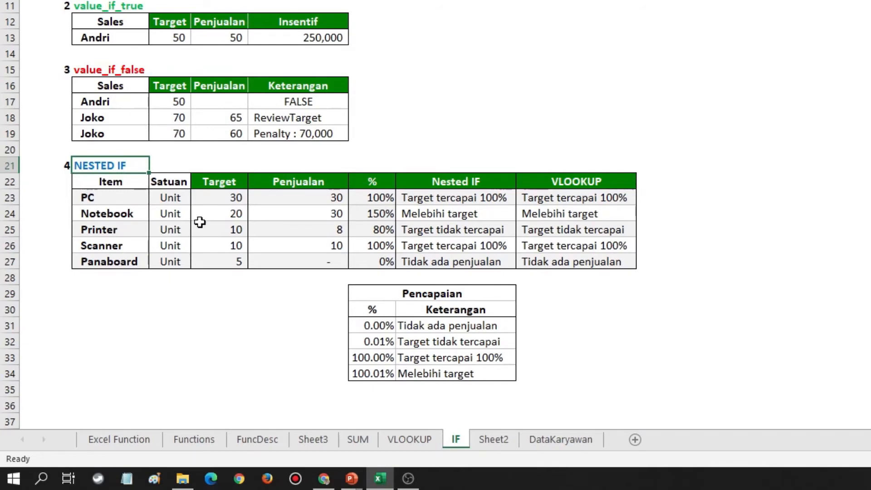
left_click(108, 182)
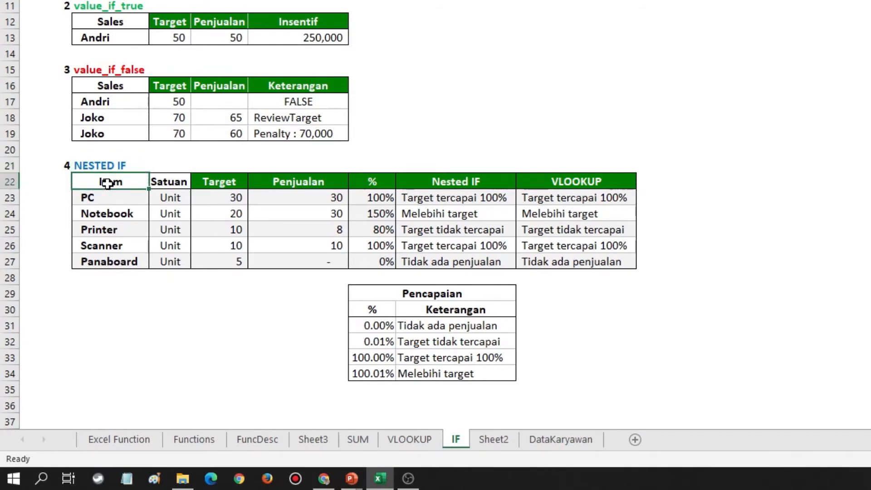
left_click(100, 248)
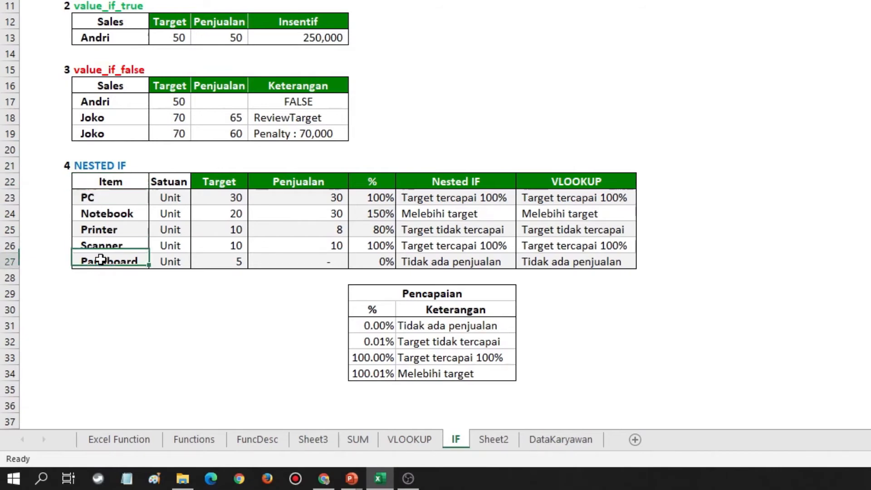
left_click(200, 198)
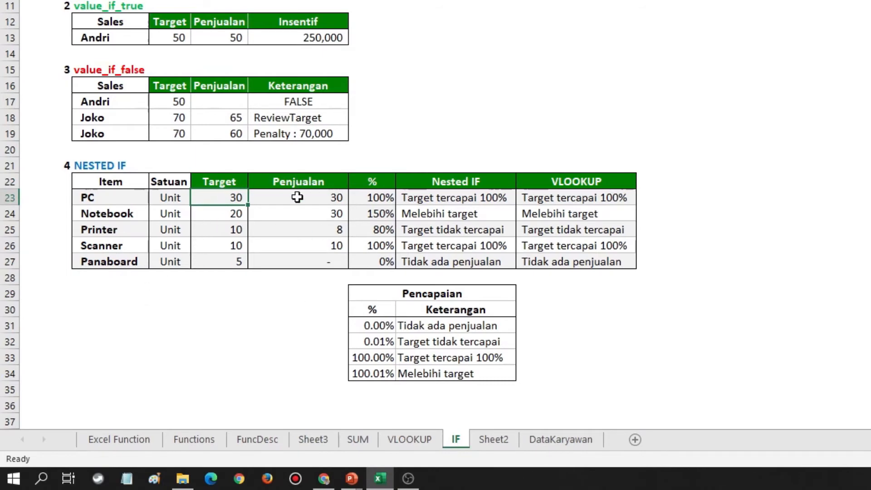
left_click(278, 199)
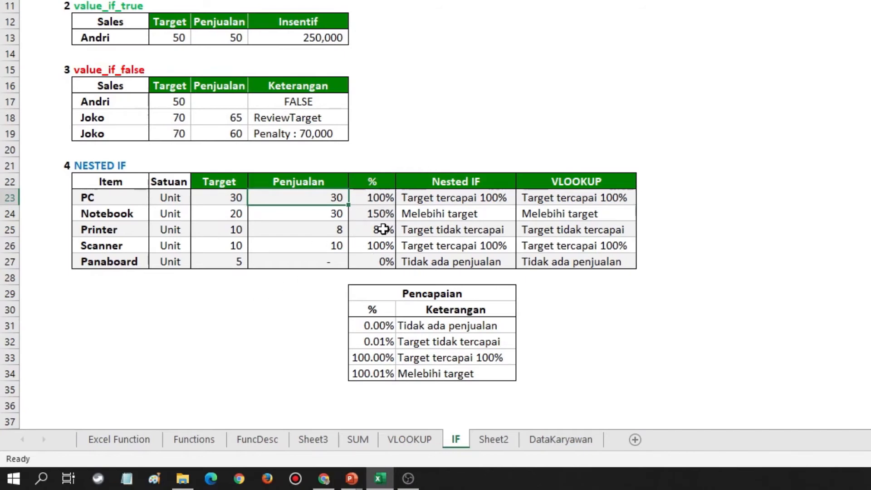
Inspect the nested IF formula for PC in H23 and the Target and Penjualan cells it references.
left_click(431, 197)
key("F2")
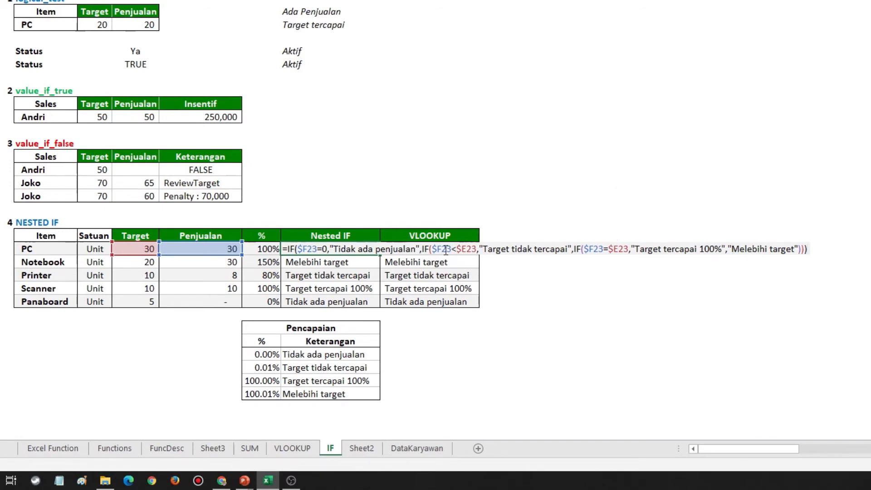
key("Escape")
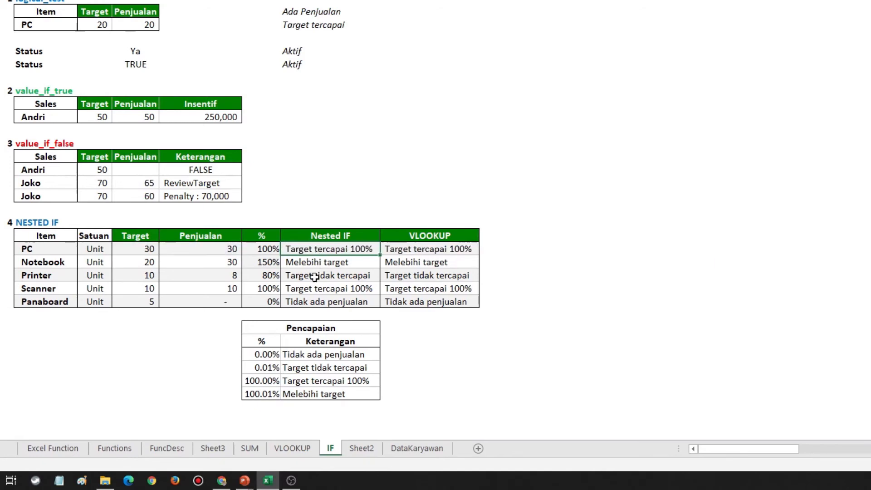
Compare the Penjualan, percentage and Nested IF cells in the PC and Notebook rows.
left_click(262, 253)
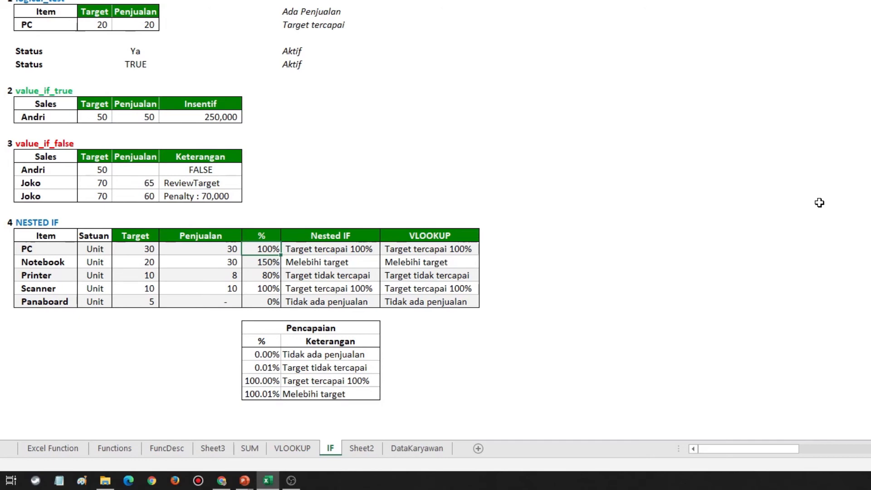
key("Right")
key("Left")
key("Left")
key("Down")
key("Right")
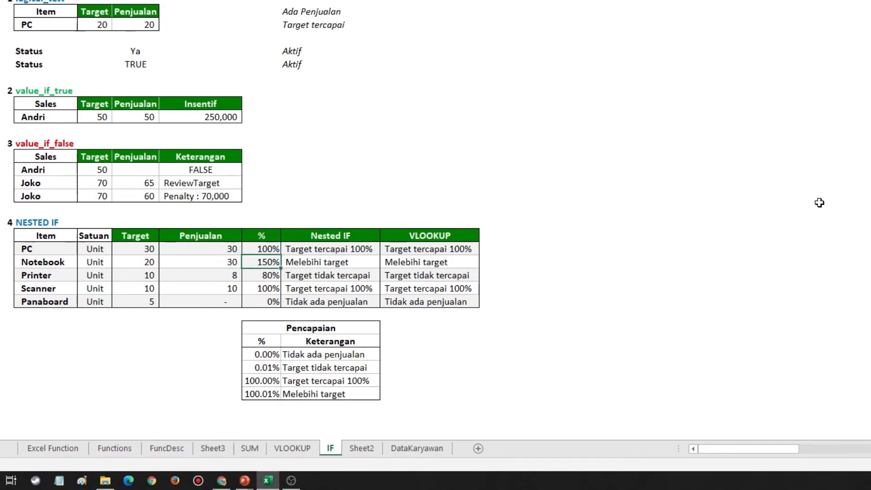
key("Right")
key("Left")
key("Left")
key("Left")
key("Right")
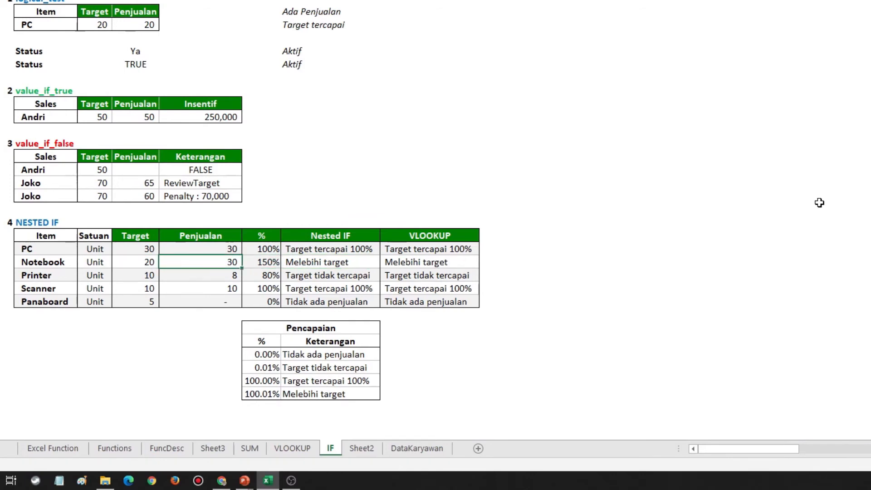
Compare the percentage and Nested IF cells in the Printer, Scanner and Panaboard rows.
key("Down")
key("Right")
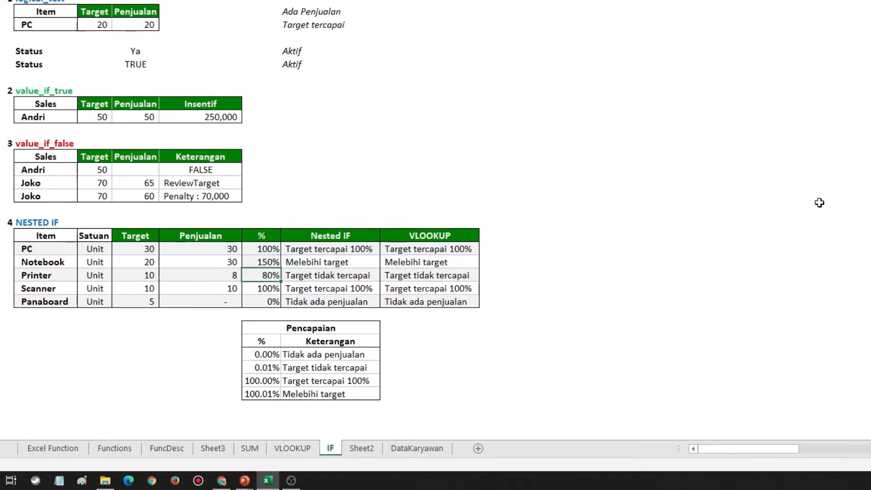
key("Right")
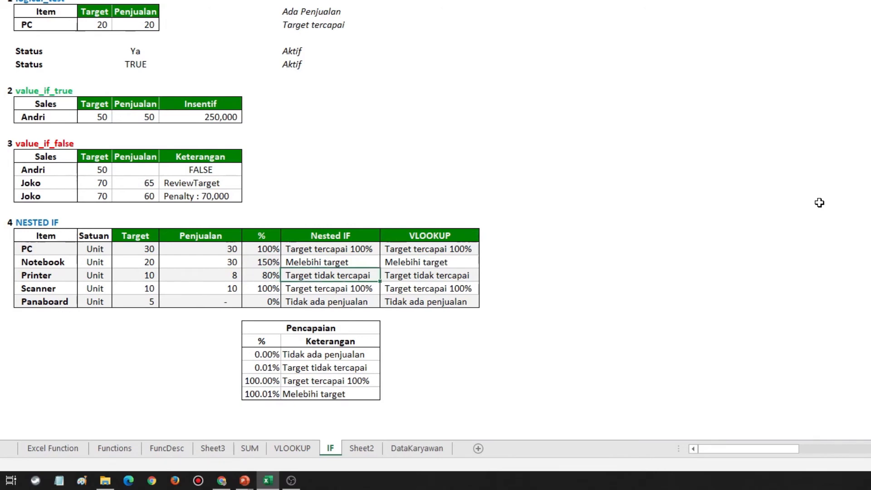
key("Left")
key("Left")
key("Down")
key("Right")
key("Right")
key("Right")
key("Down")
key("Left")
key("Left")
key("Right")
key("Right")
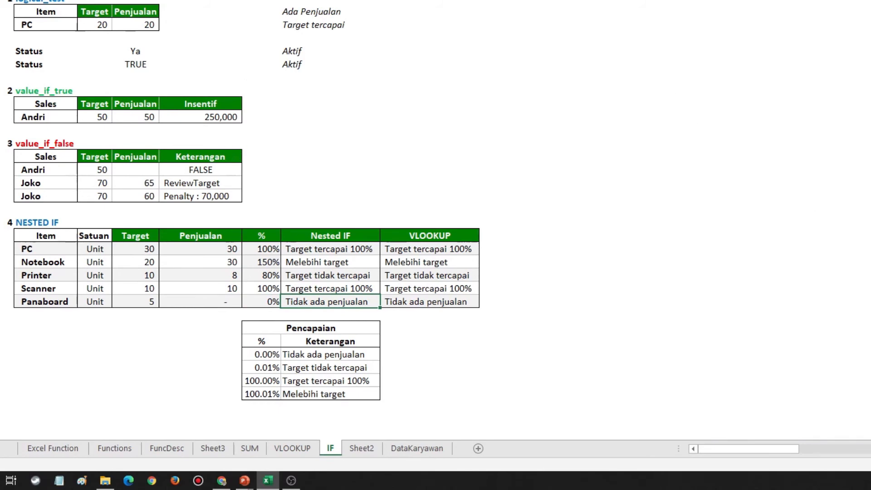
Open the Nested IF formula in H23 once more to examine its length, then close it unchanged.
left_click(354, 248)
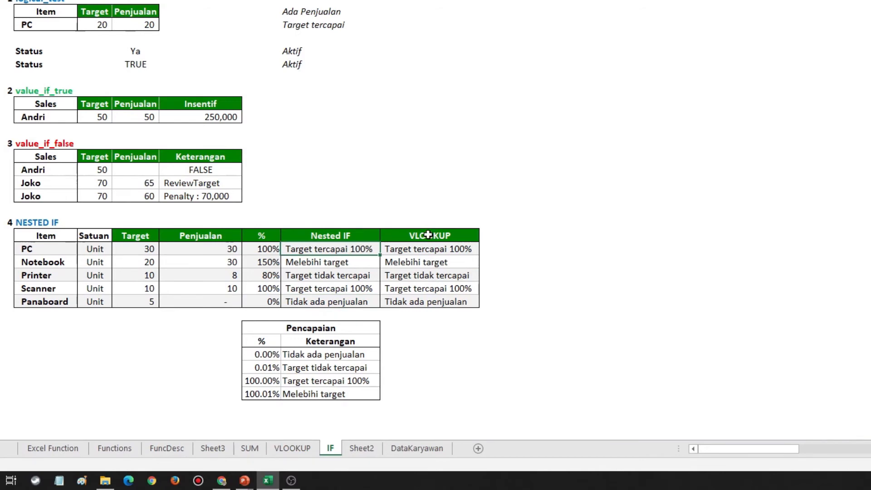
key("F2")
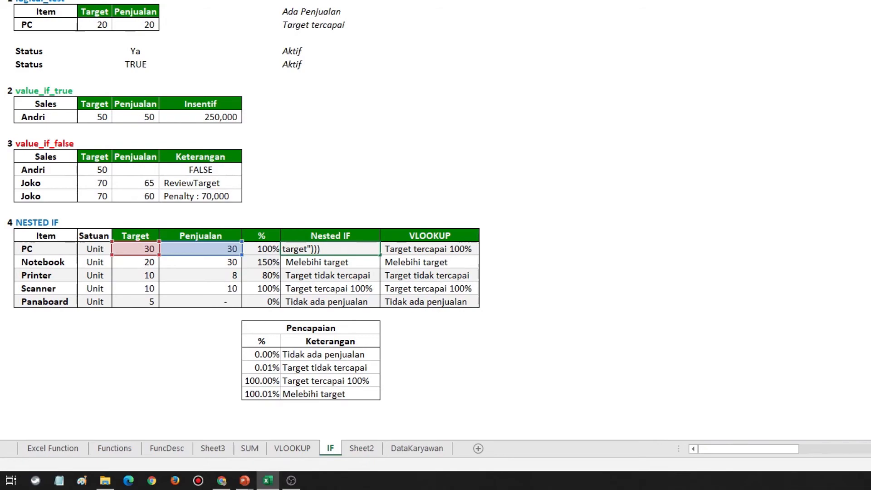
key("Escape")
Switch to the PowerPoint slide show and display the TIP slide about avoiding nested IF.
key("alt+Tab")
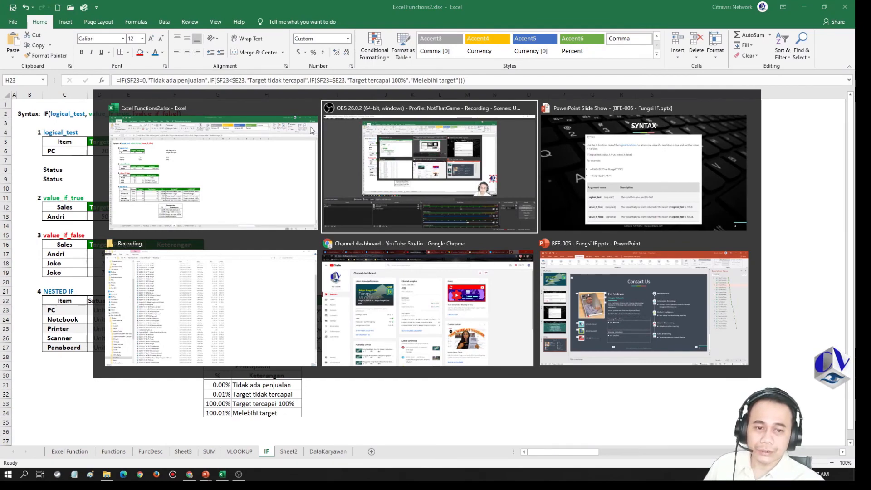
key("Tab")
key("Right")
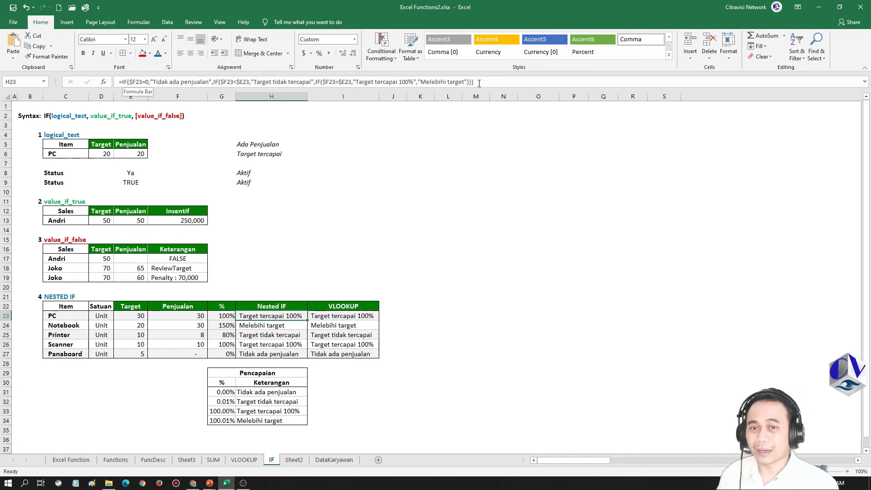
key("alt+Tab")
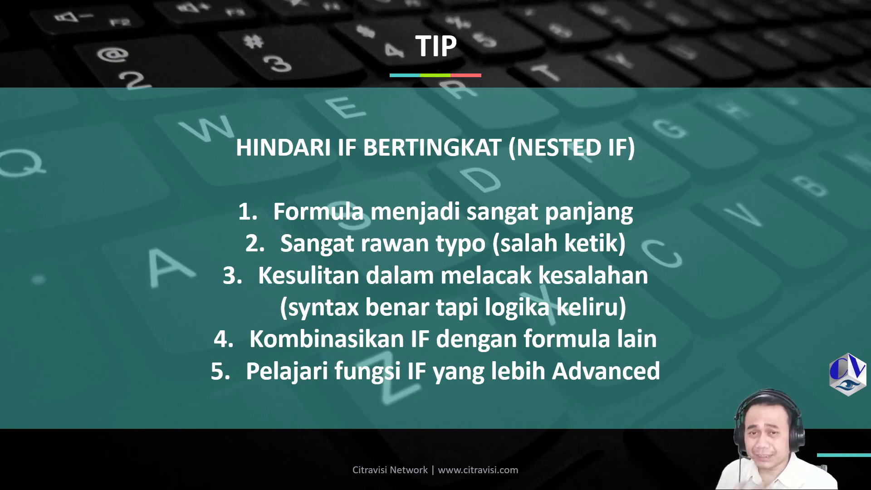
Switch back to the Excel workbook and examine the closing brackets of the nested IF formula in H23.
key("alt+Tab")
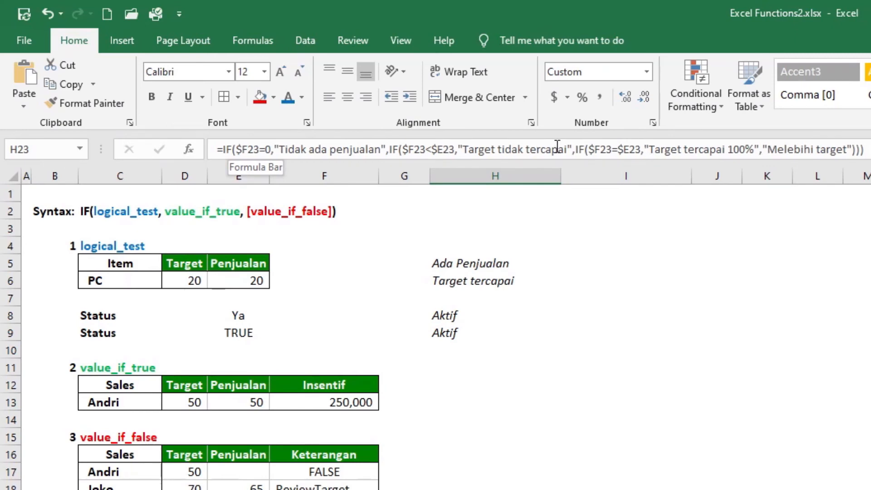
left_click(865, 149)
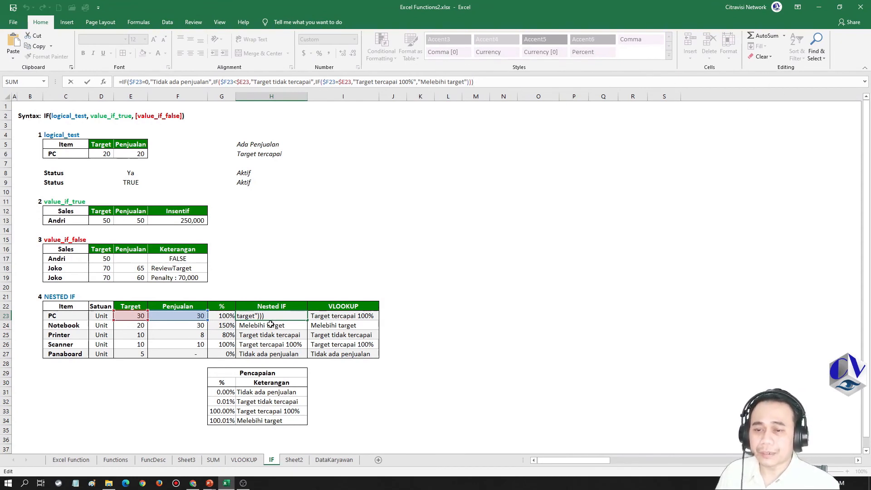
key("Escape")
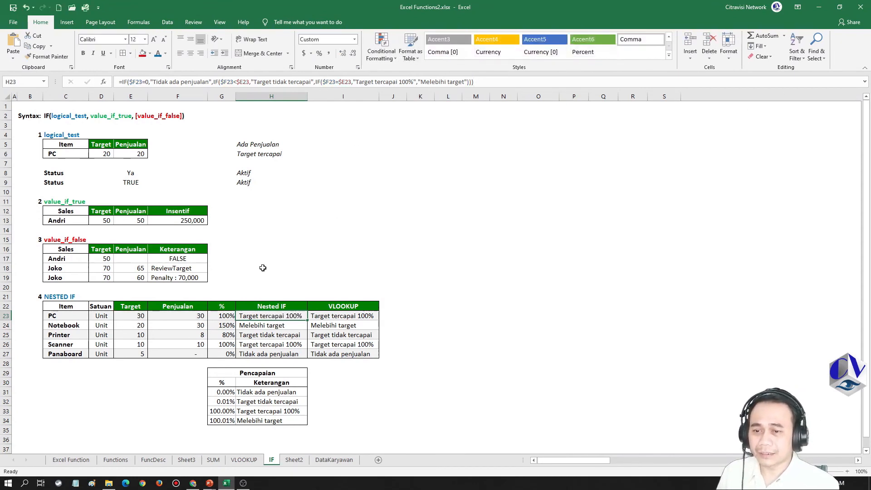